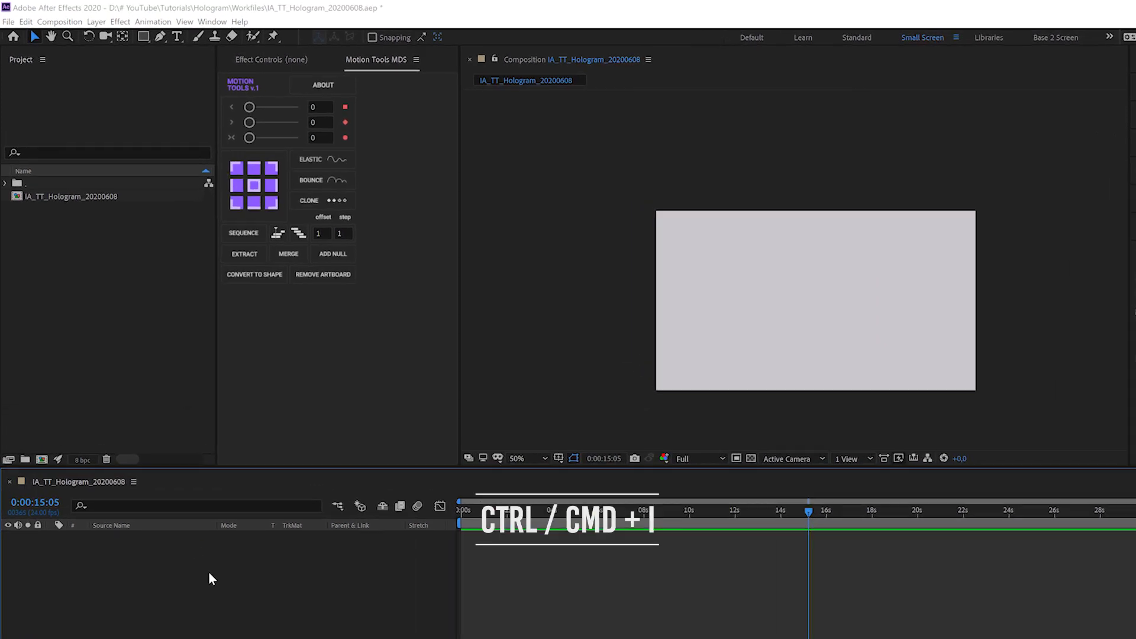
# Import BG Video.mp4 and Hologram Video.mp4 into the project.
pyautogui.hotkey('ctrl', 'i')
pyautogui.click(201, 214)
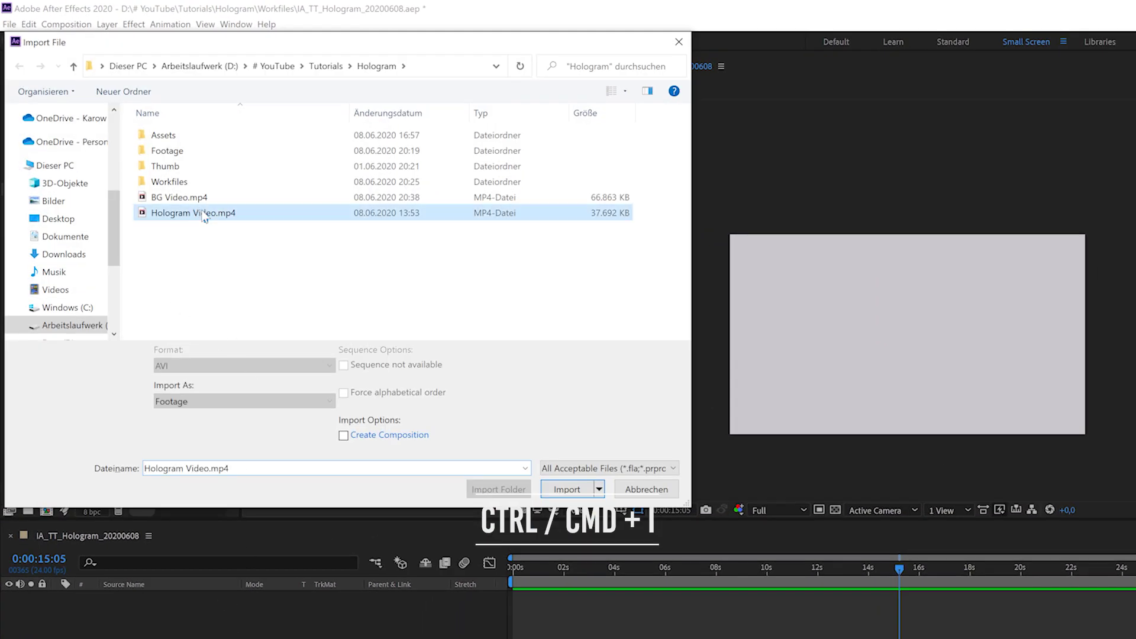
pyautogui.keyDown('shift'); pyautogui.click(201, 198); pyautogui.keyUp('shift')
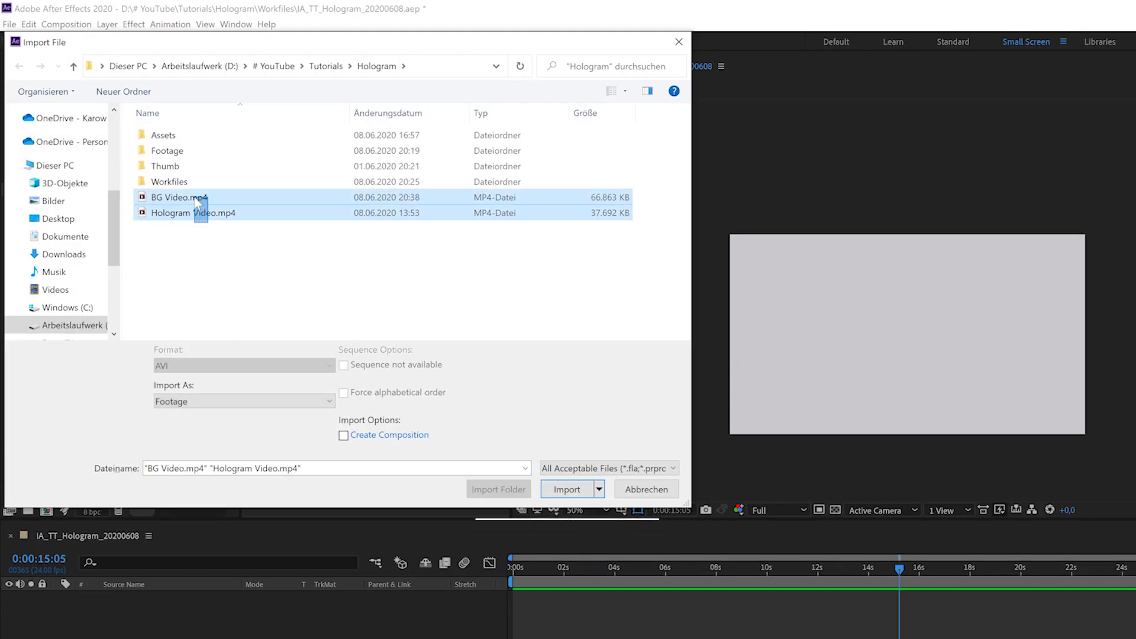
pyautogui.click(561, 490)
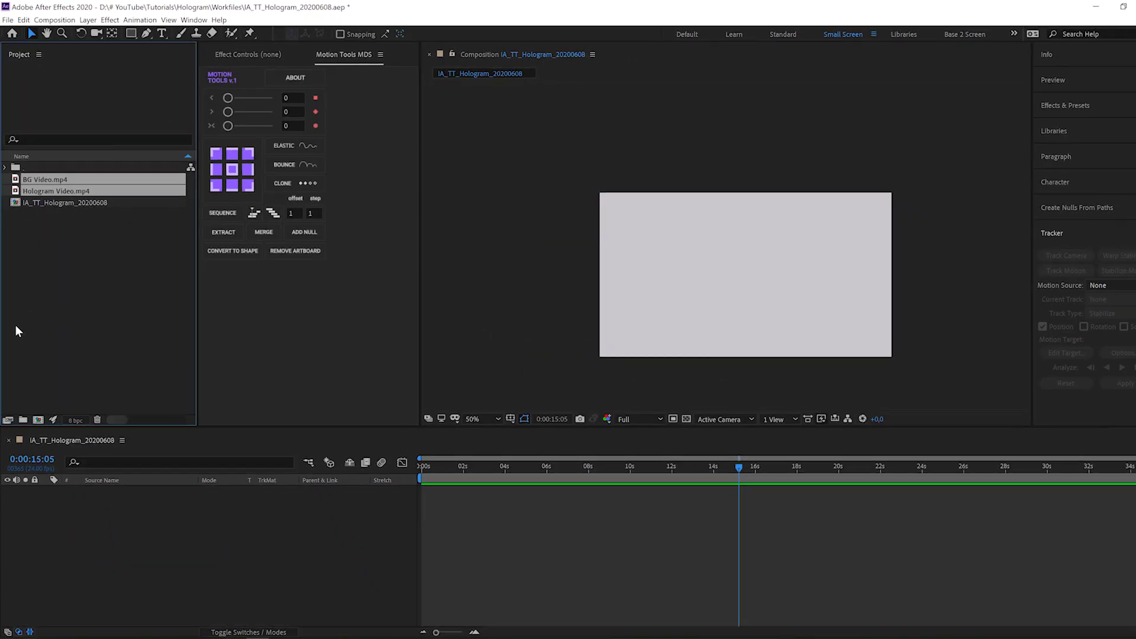
# Layer Hologram Video.mp4 above BG Video.mp4 in the composition, starting around 15 s.
pyautogui.moveTo(43, 175); pyautogui.dragTo(135, 494)
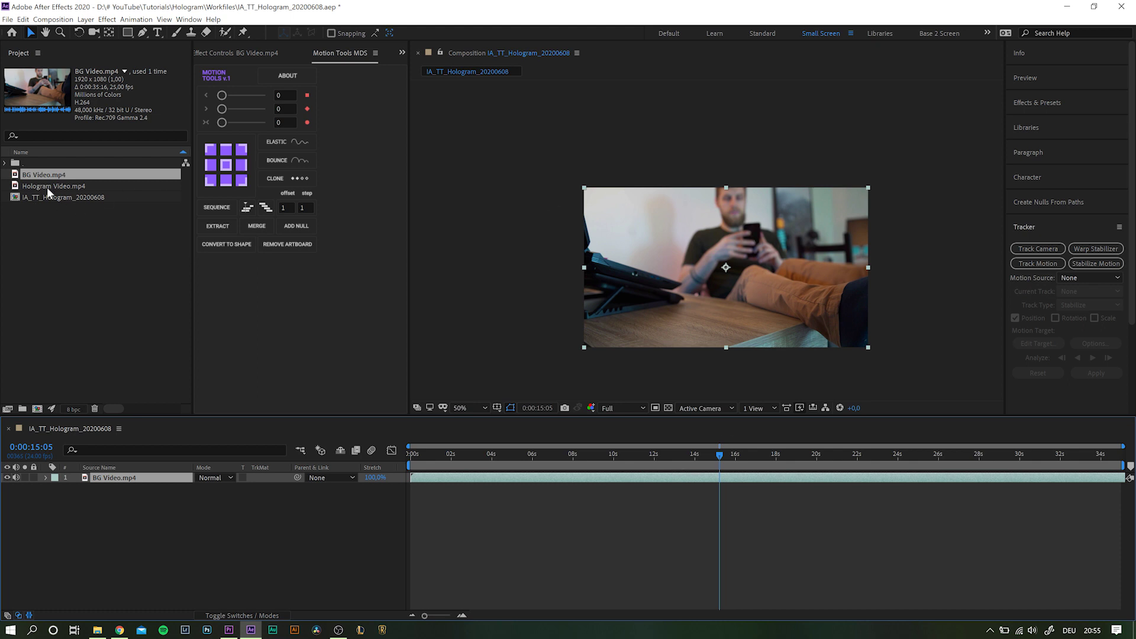
pyautogui.moveTo(47, 187); pyautogui.dragTo(247, 478)
pyautogui.moveTo(431, 475); pyautogui.dragTo(740, 485)
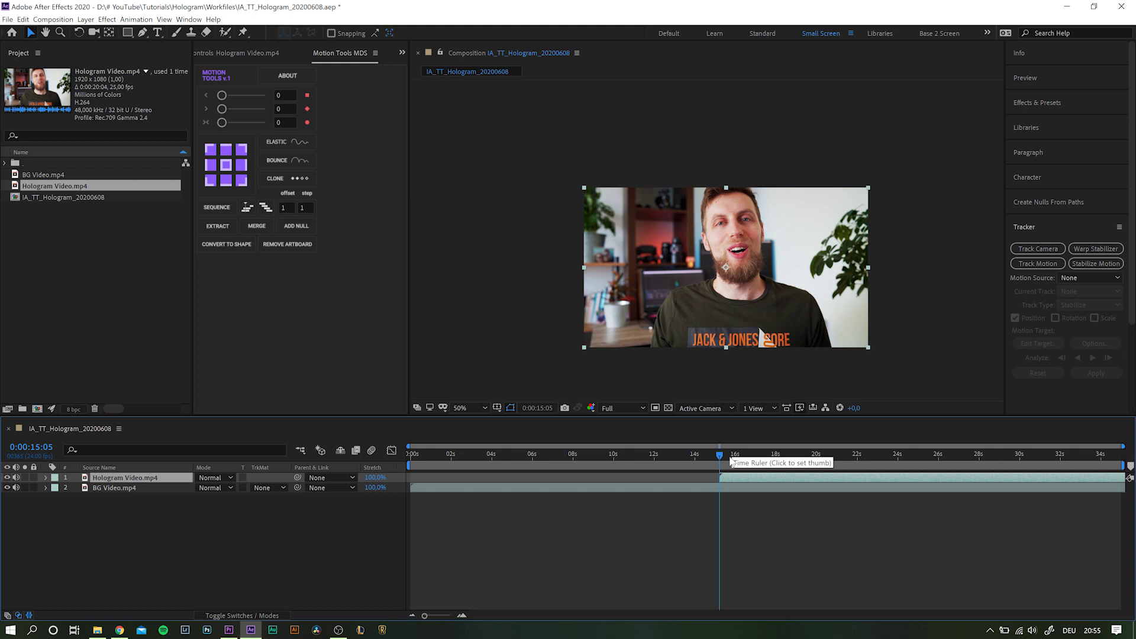
pyautogui.moveTo(733, 456); pyautogui.dragTo(849, 454)
pyautogui.click(21, 488)
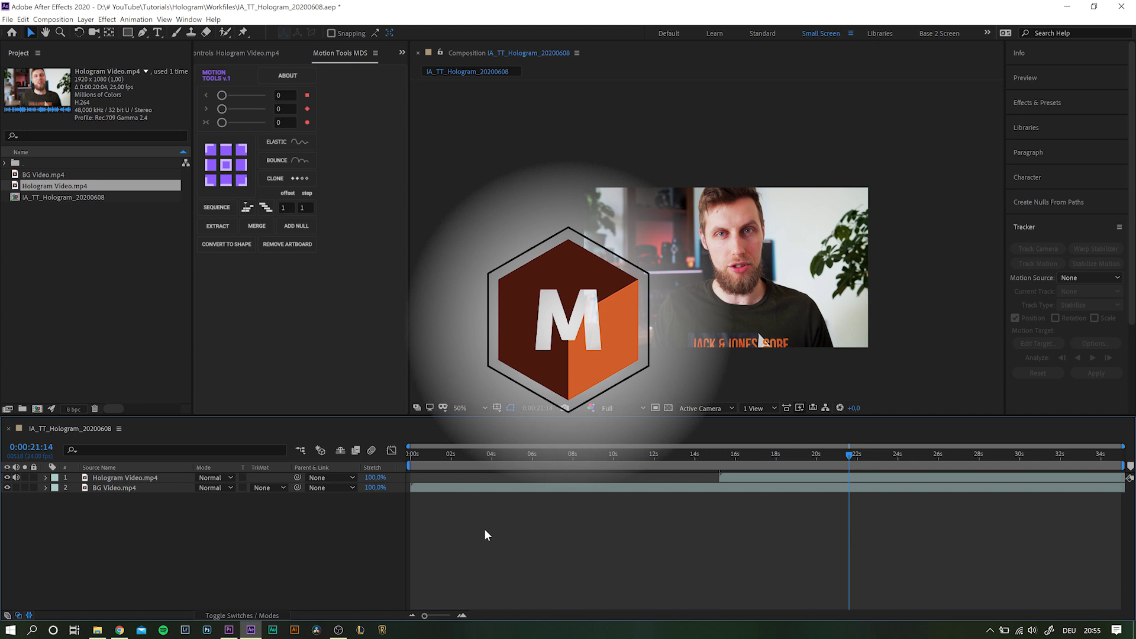
pyautogui.click(144, 480)
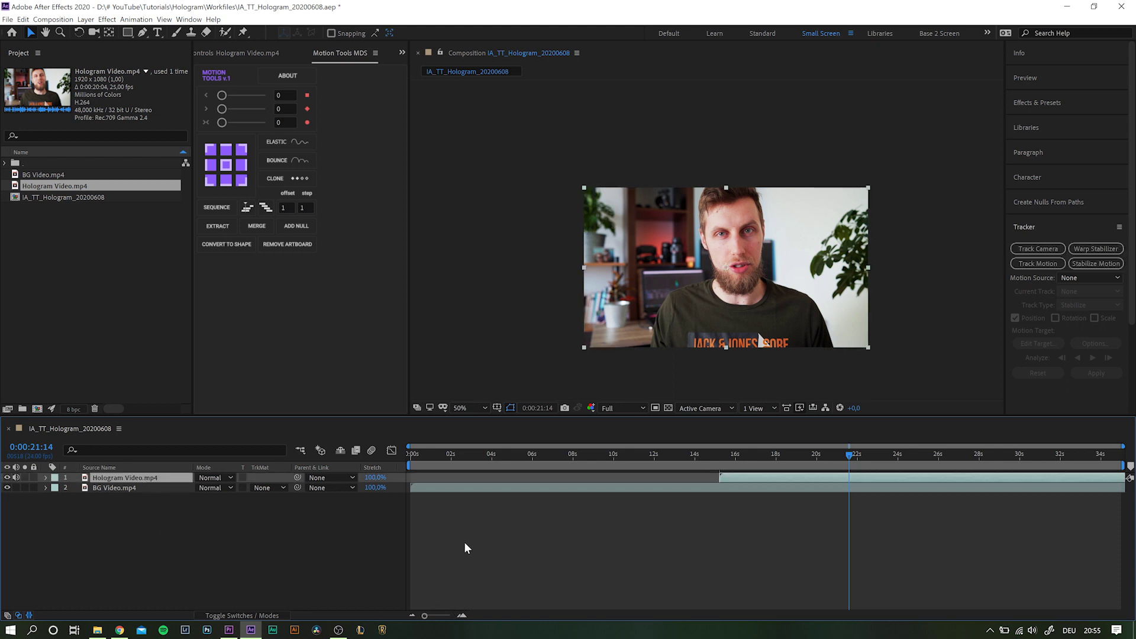
pyautogui.press('s')
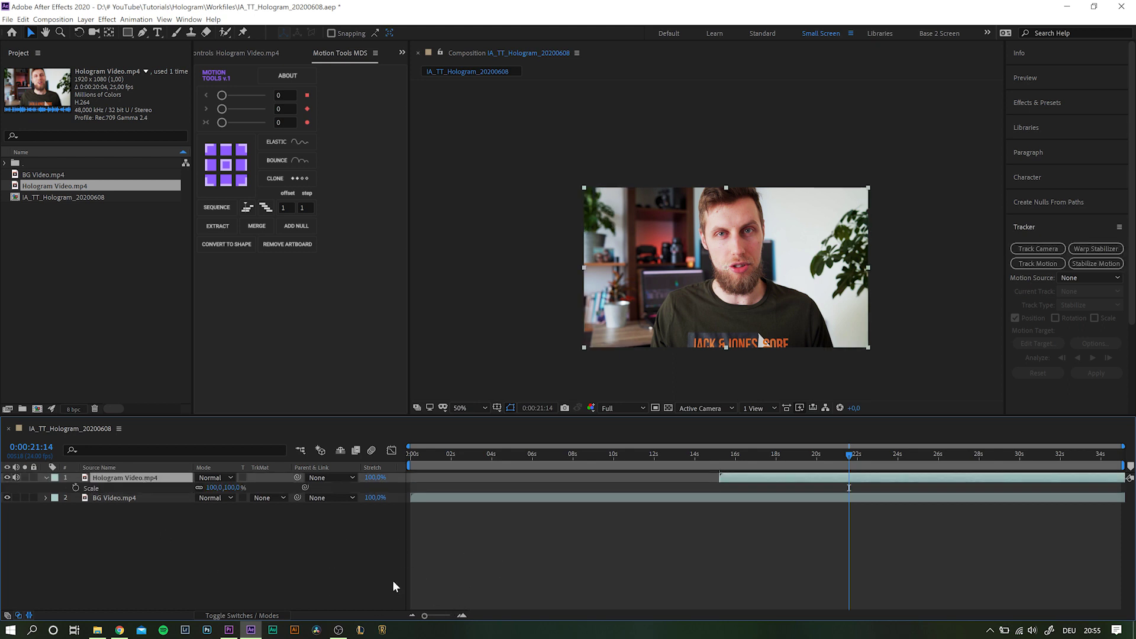
# Scale the hologram layer down to 57% and apply a Corner Pin effect.
pyautogui.moveTo(218, 488); pyautogui.dragTo(199, 488)
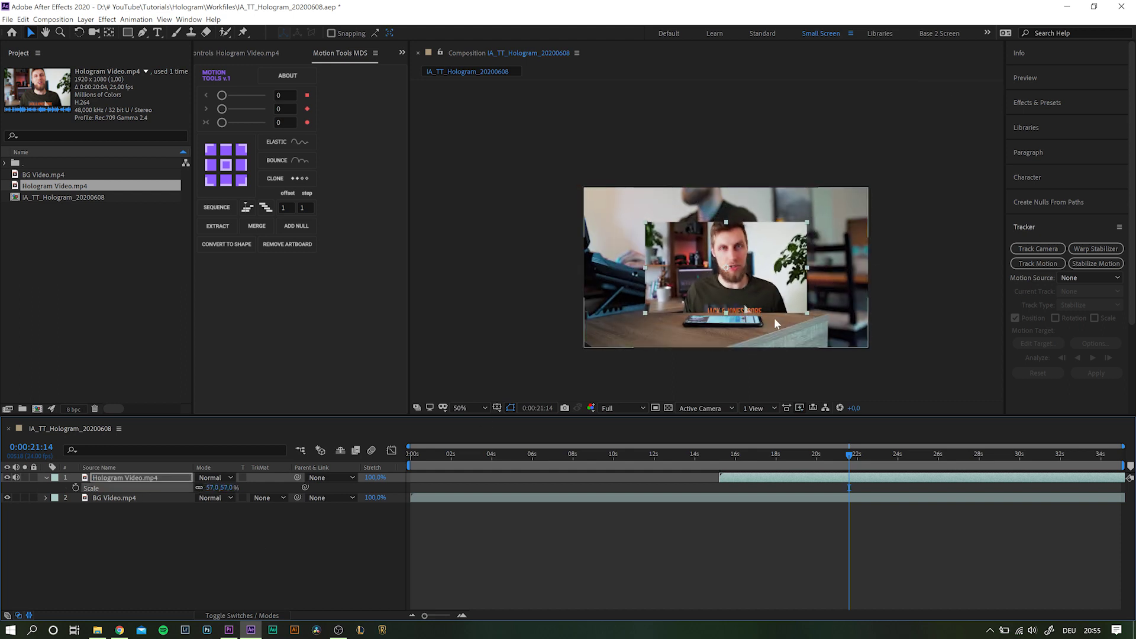
pyautogui.click(752, 282)
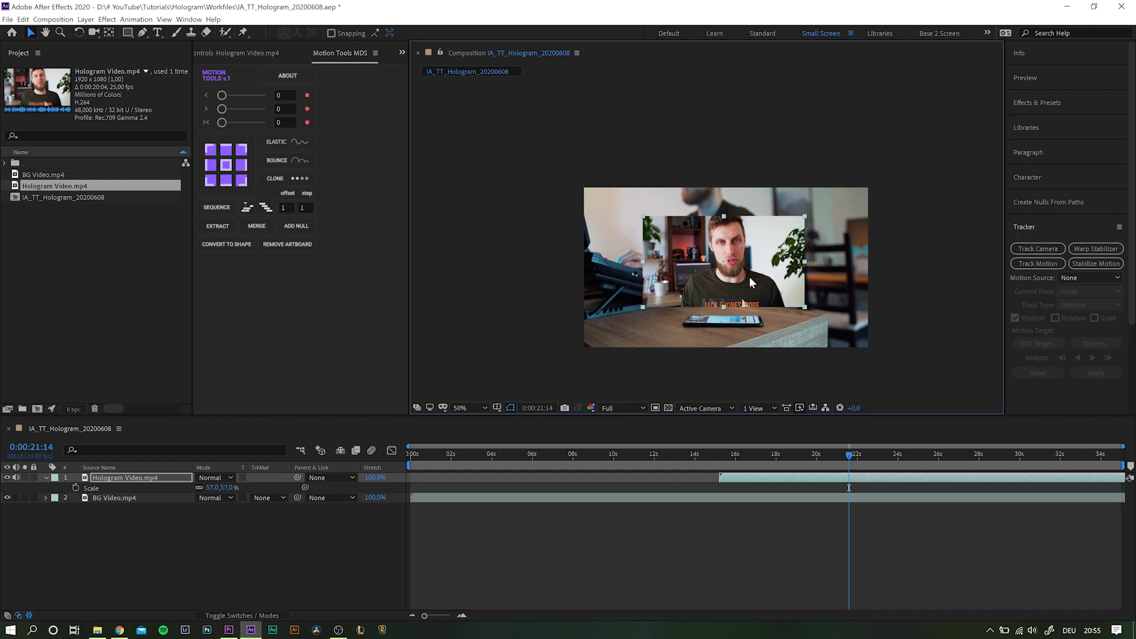
pyautogui.hotkey('ctrl', 'space')
pyautogui.write('corn')
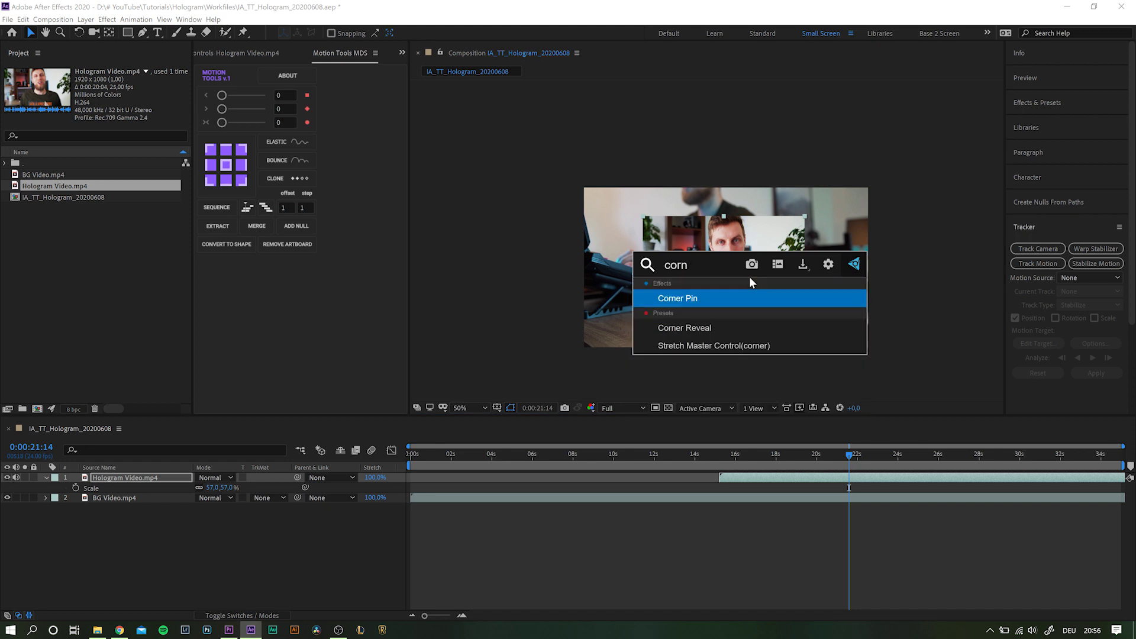
pyautogui.press('Return')
# Pull the lower-left and both upper Corner Pin handles inward to tilt the hologram in perspective.
pyautogui.scroll(2, 793, 249)
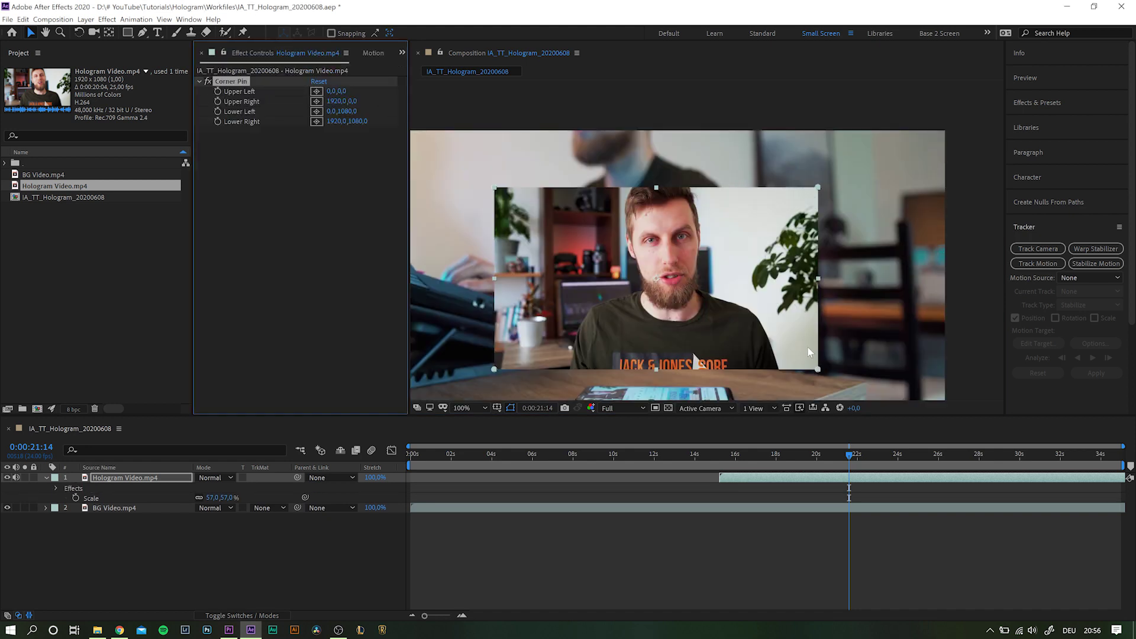
pyautogui.moveTo(808, 346); pyautogui.dragTo(793, 327)
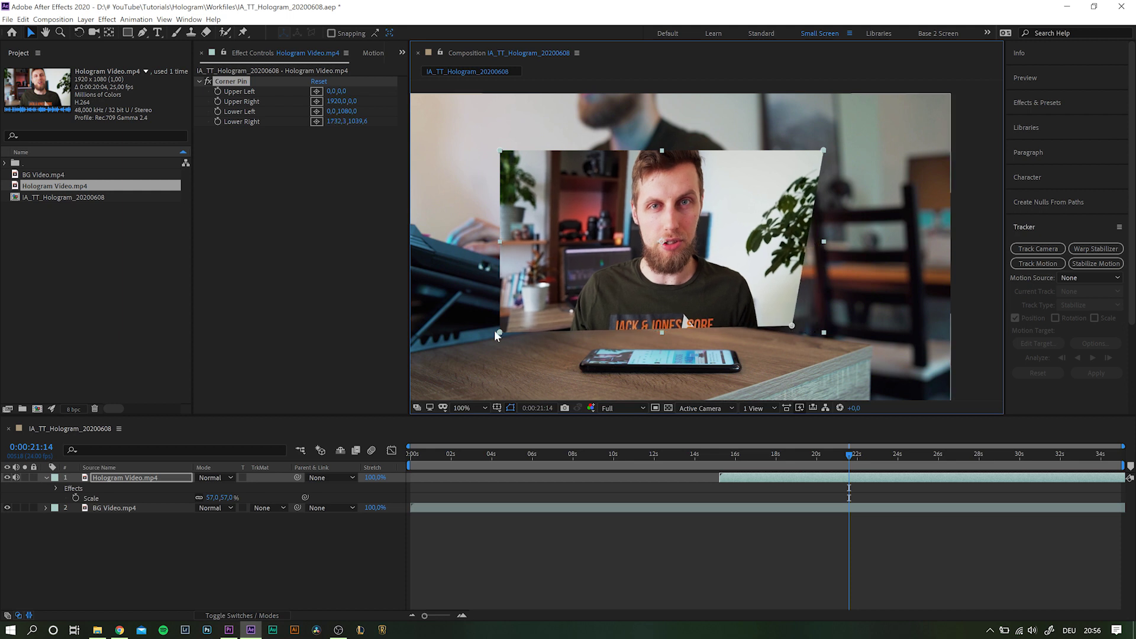
pyautogui.moveTo(500, 331); pyautogui.dragTo(535, 322)
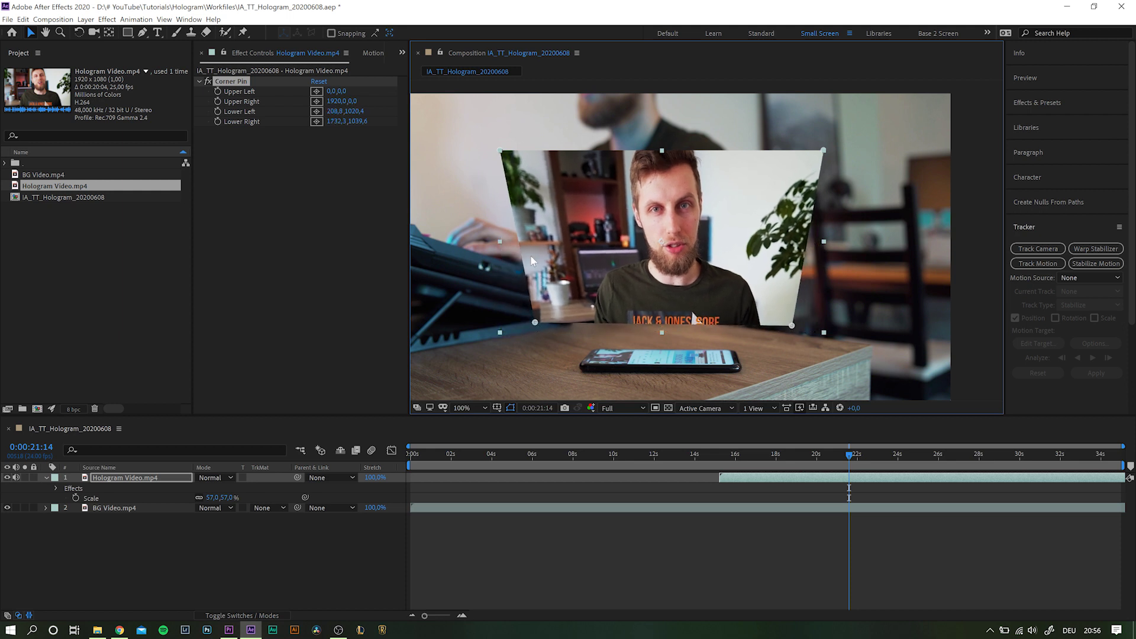
pyautogui.moveTo(500, 154); pyautogui.dragTo(548, 185)
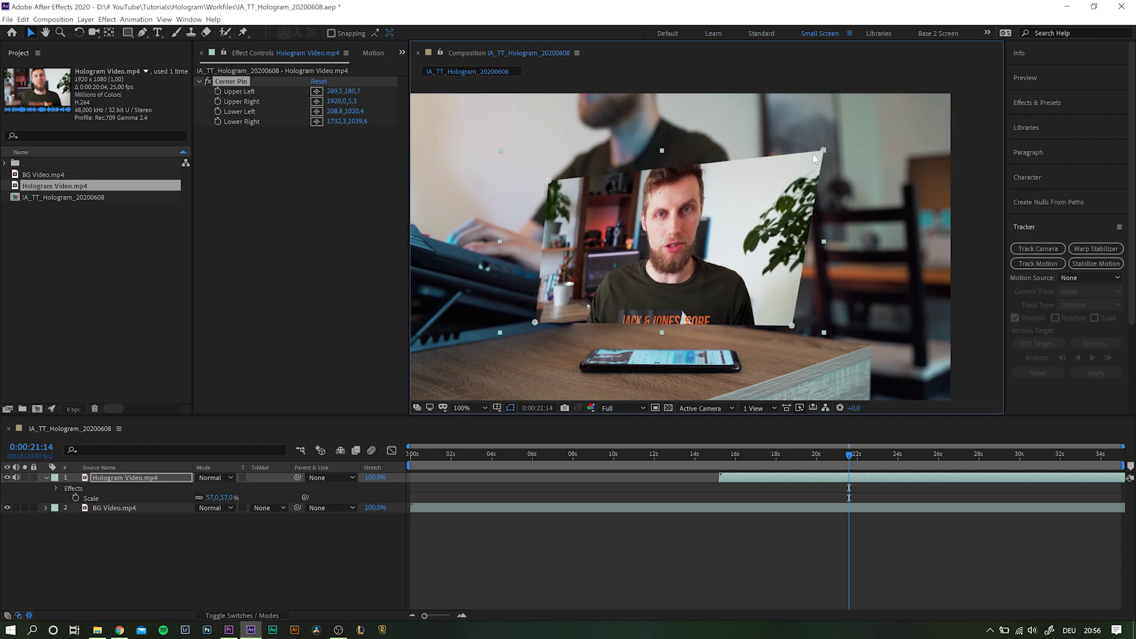
pyautogui.moveTo(824, 150); pyautogui.dragTo(777, 179)
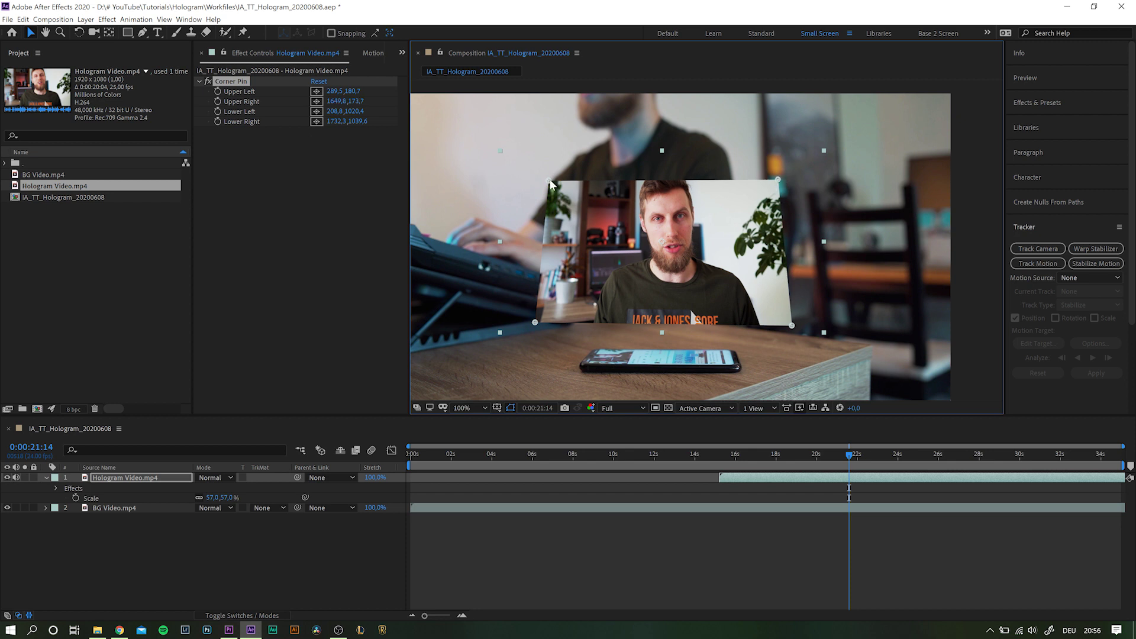
pyautogui.moveTo(550, 182); pyautogui.dragTo(548, 182)
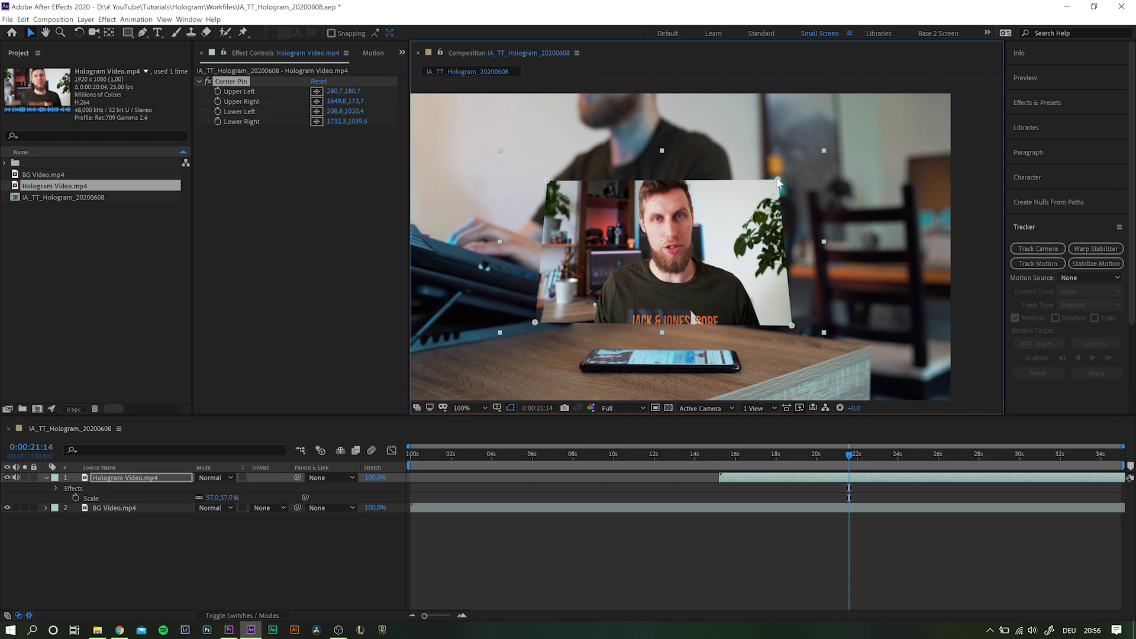
pyautogui.moveTo(777, 180); pyautogui.dragTo(776, 179)
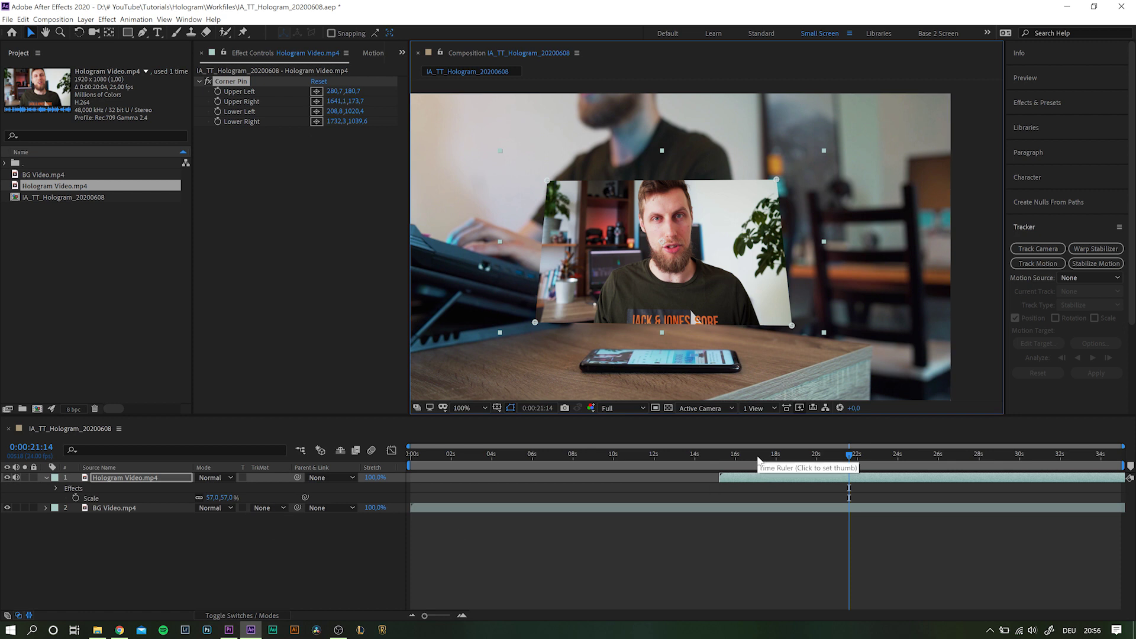
# At 0:00:16:08, use Pan Behind (Y) to drag the hologram's anchor point down onto the phone.
pyautogui.moveTo(758, 456)
pyautogui.mouseDown()
pyautogui.moveTo(716, 459)
pyautogui.moveTo(741, 461)
pyautogui.mouseUp()
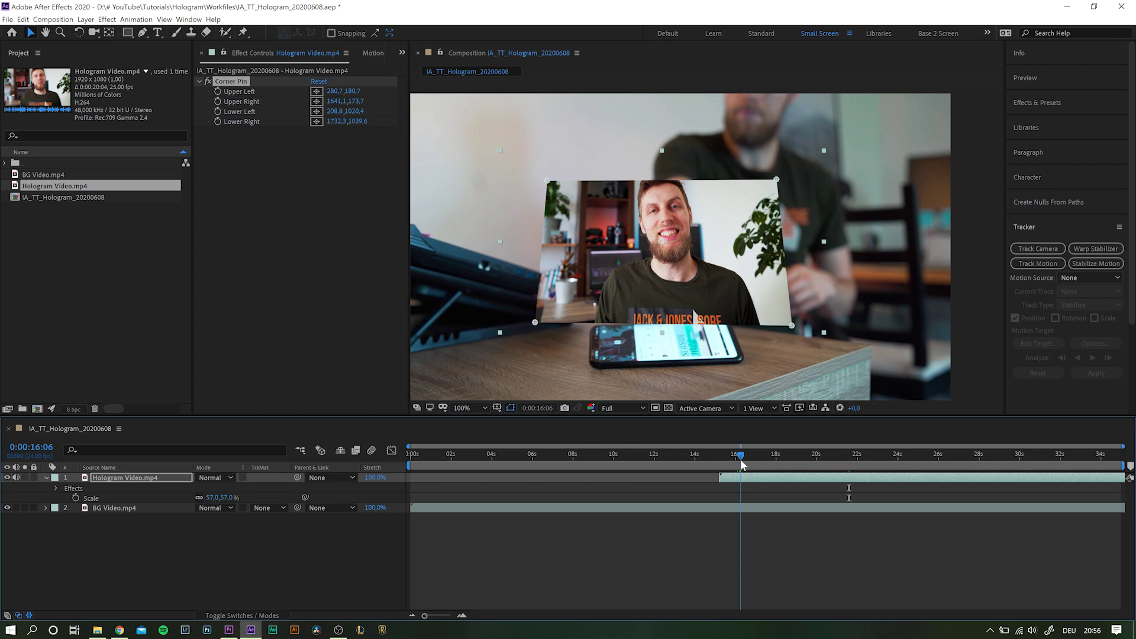
pyautogui.moveTo(740, 460); pyautogui.dragTo(742, 459)
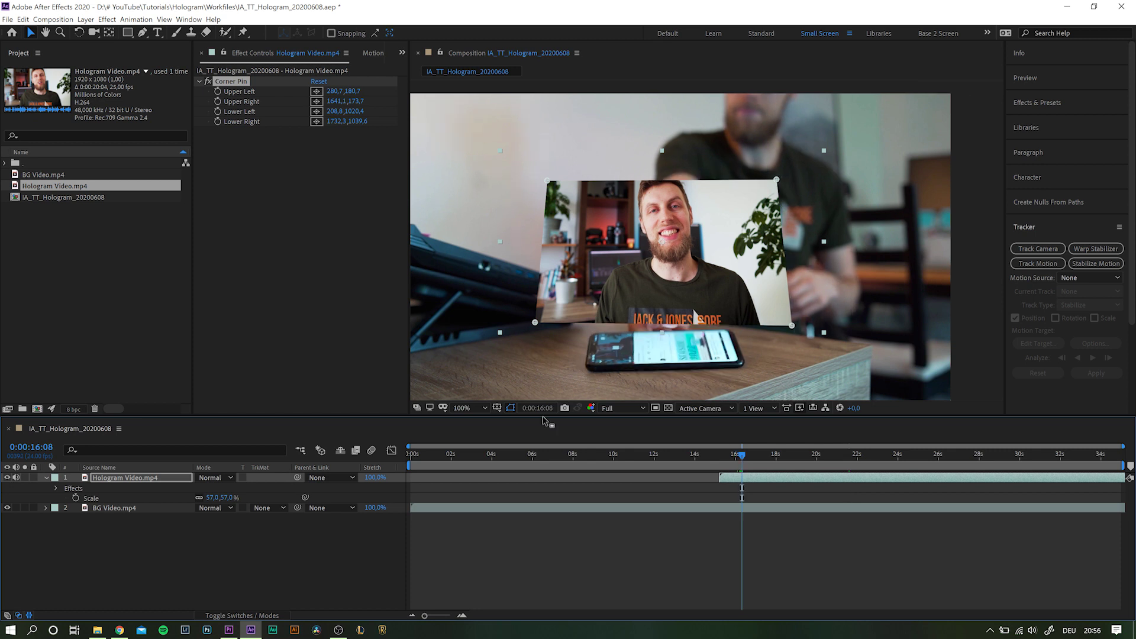
pyautogui.click(373, 53)
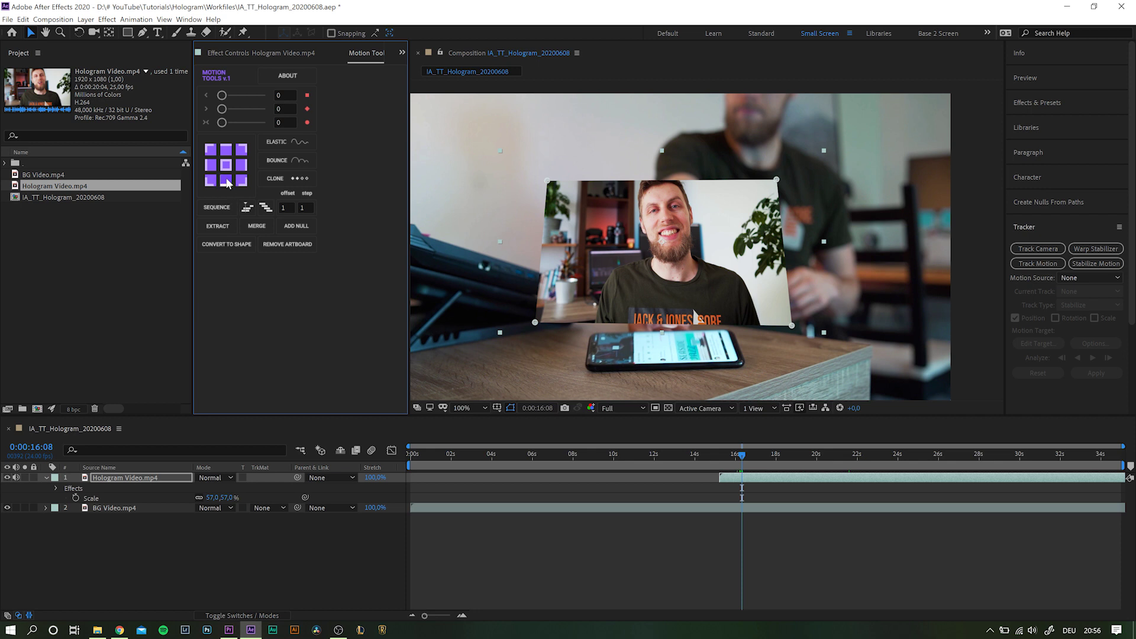
pyautogui.press('y')
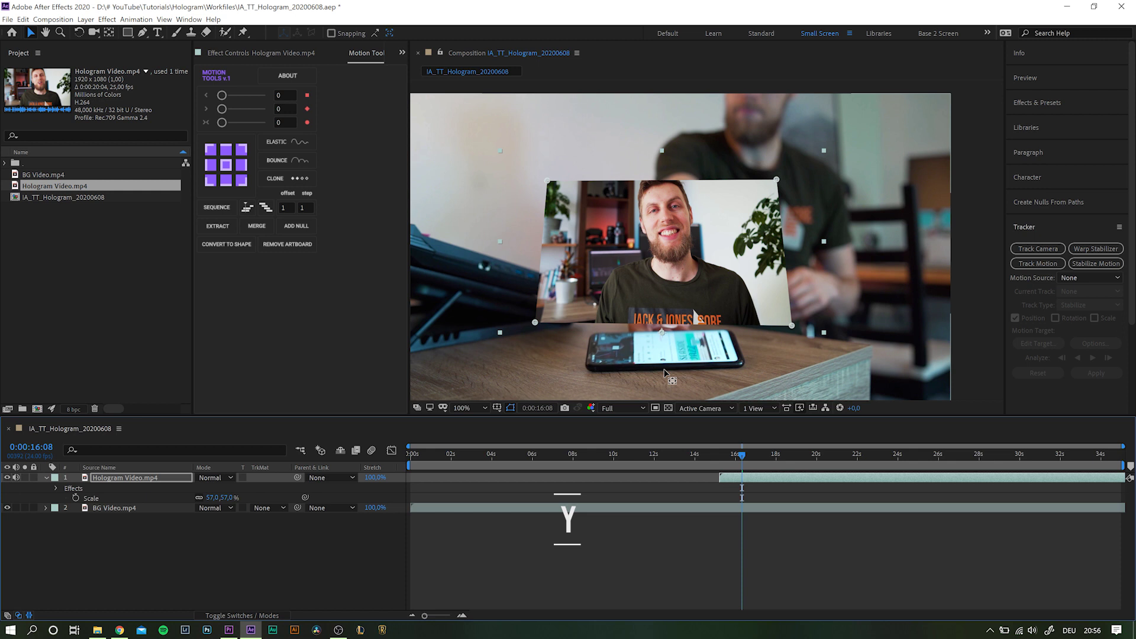
pyautogui.press('y')
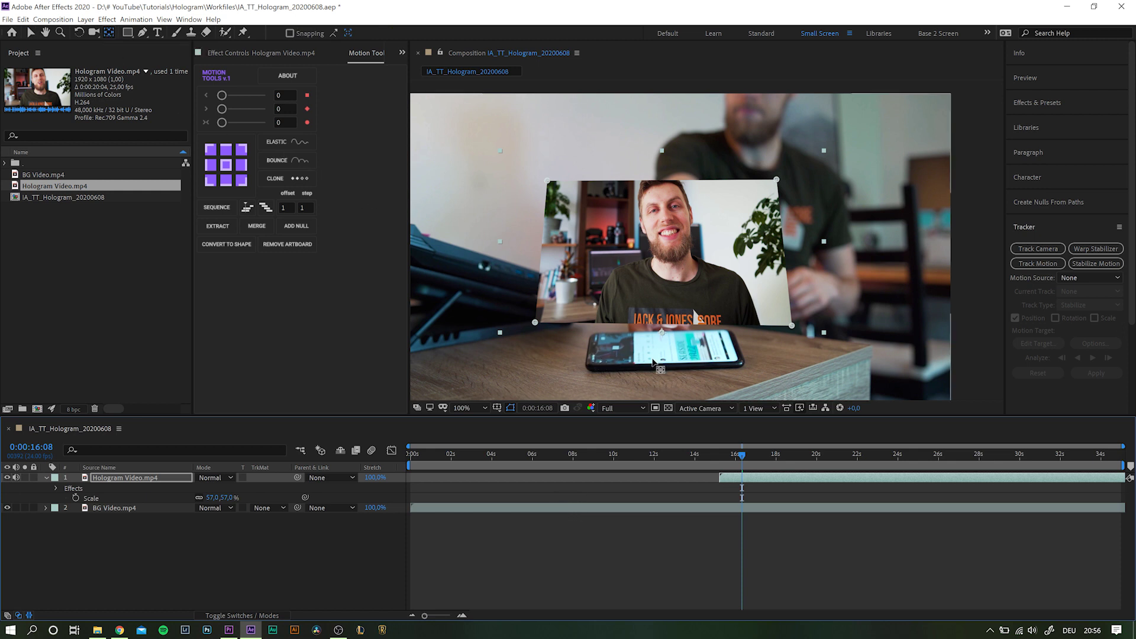
pyautogui.moveTo(662, 331); pyautogui.dragTo(661, 365)
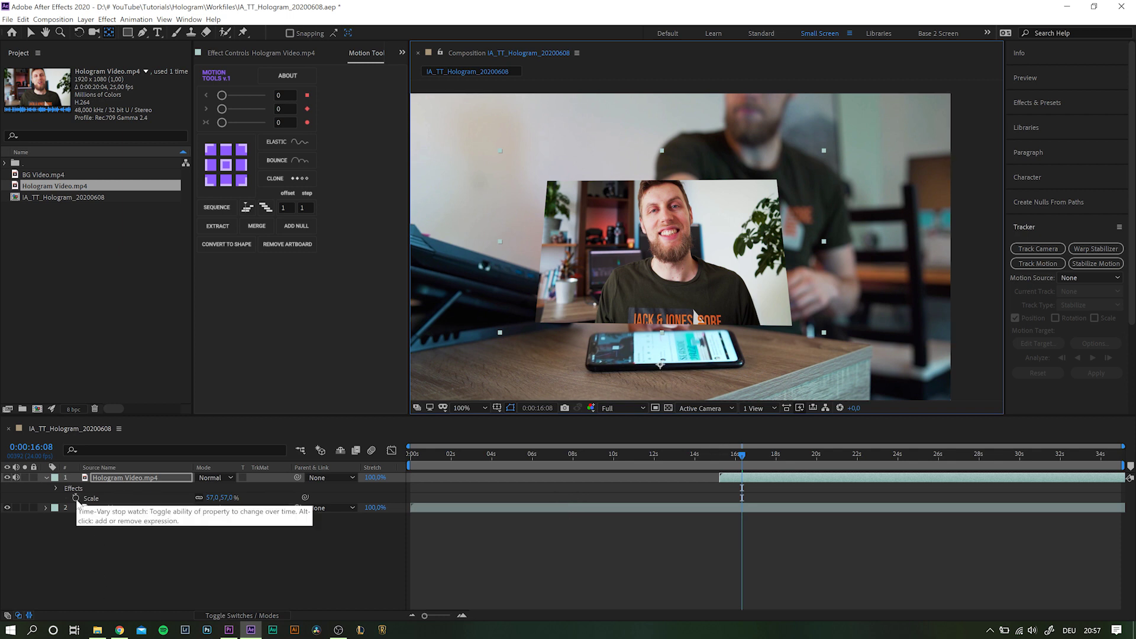
# Keyframe the hologram's Scale from 0% at 16:08 to 57% at 16:18 with Easy Ease.
pyautogui.click(75, 498)
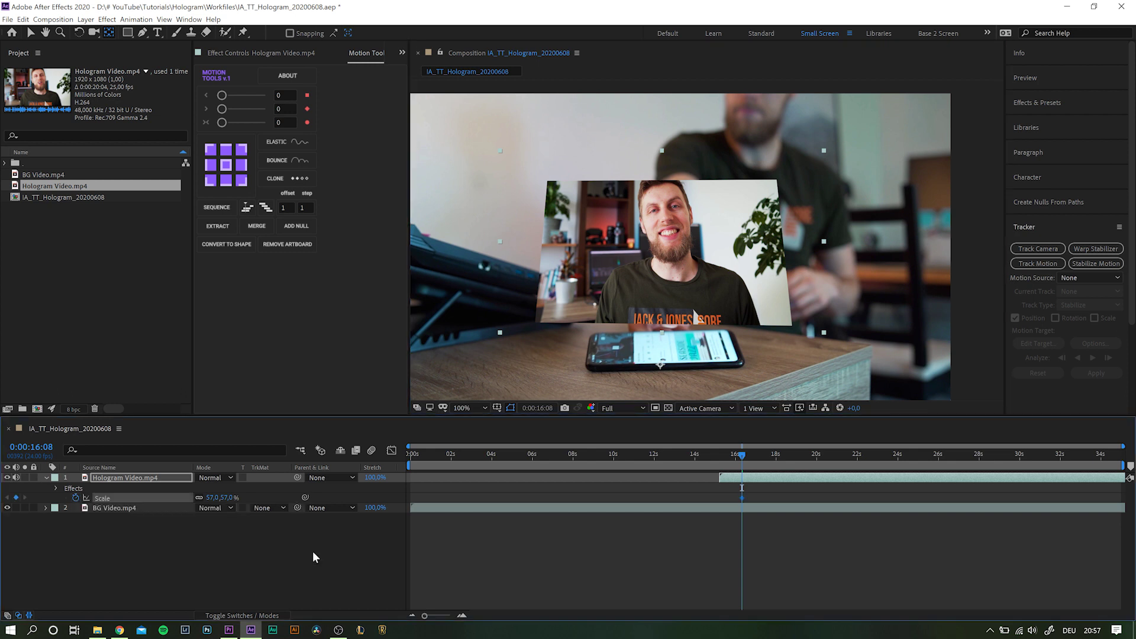
pyautogui.click(229, 498)
pyautogui.write('0')
pyautogui.press('Return')
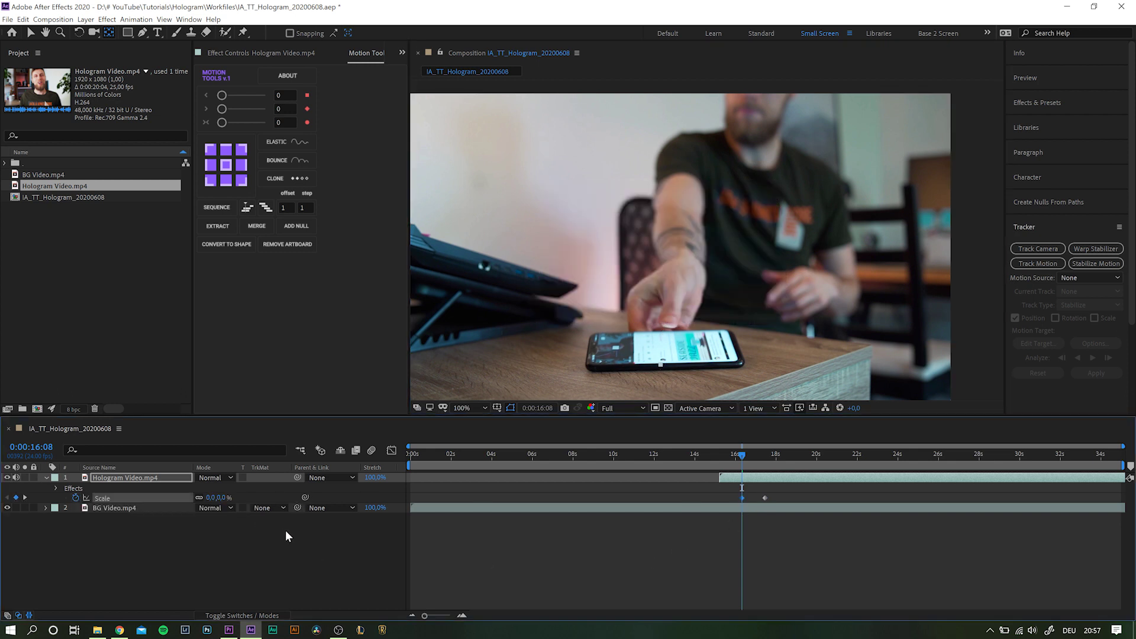
pyautogui.click(750, 457)
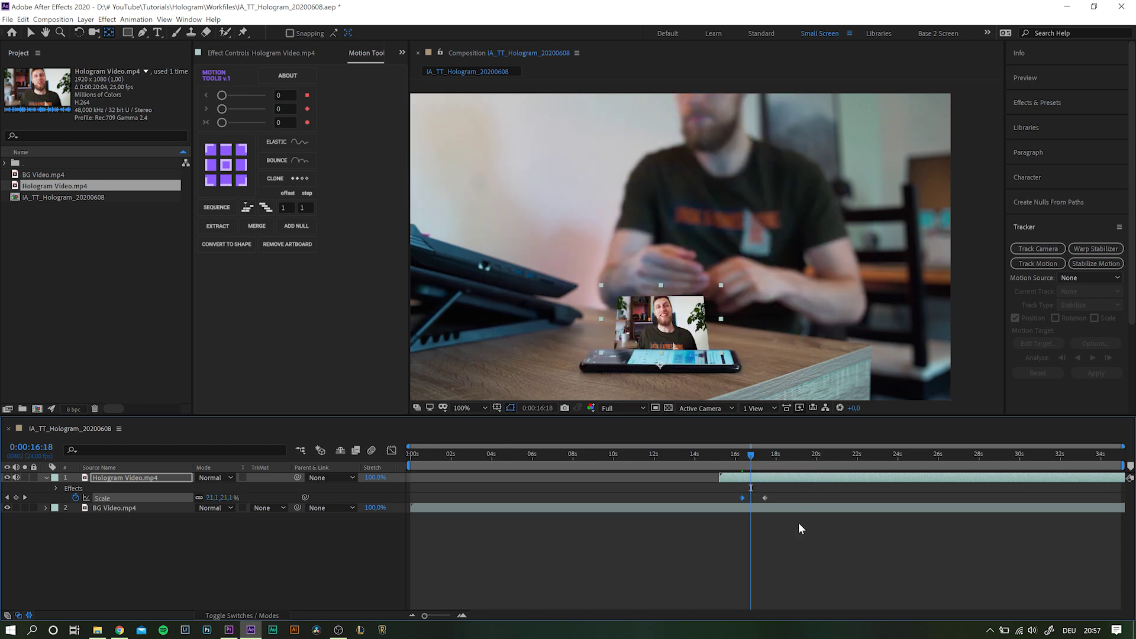
pyautogui.moveTo(765, 498); pyautogui.dragTo(758, 500)
pyautogui.press('F9')
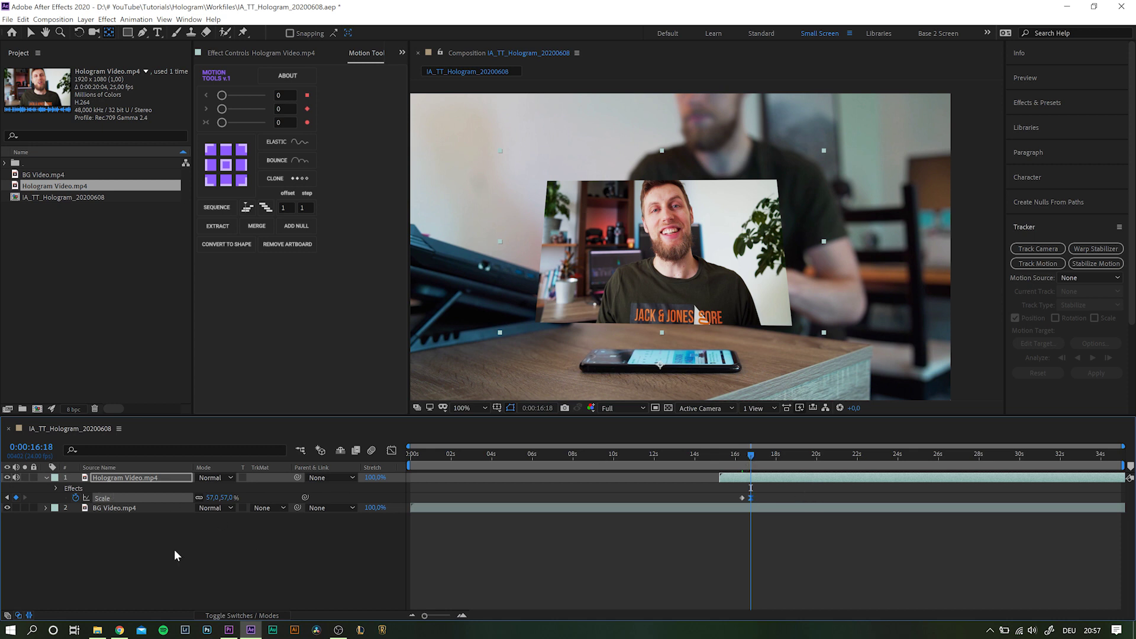
# Keyframe Opacity from 0% at 16:08 to 100%, shifting both keyframes one frame later.
pyautogui.hotkey('shift', 't')
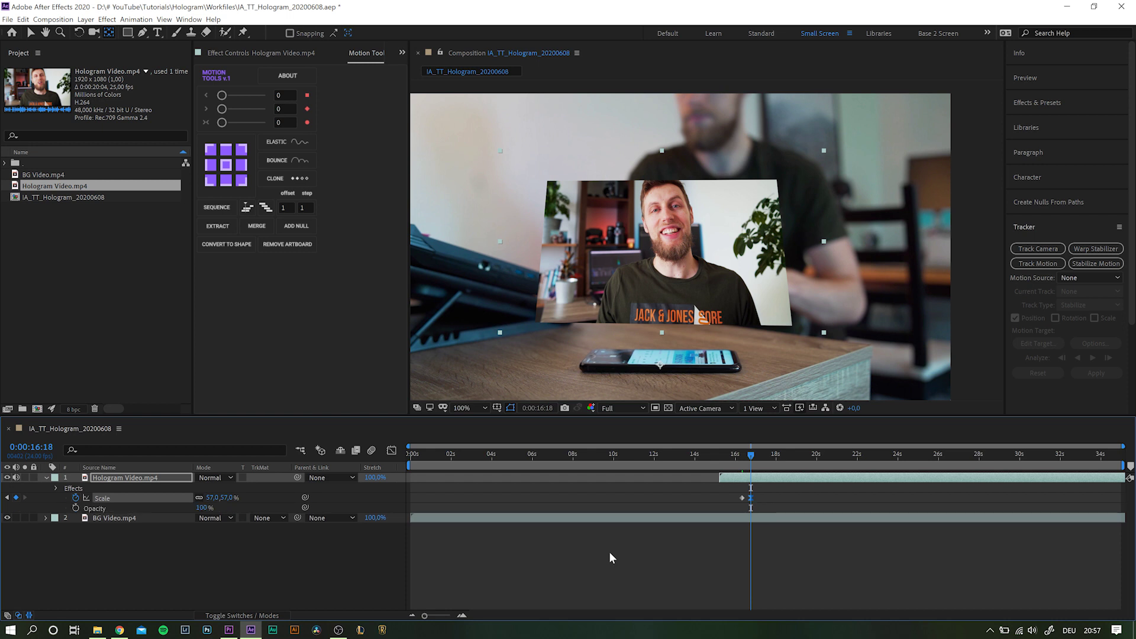
pyautogui.press('=')
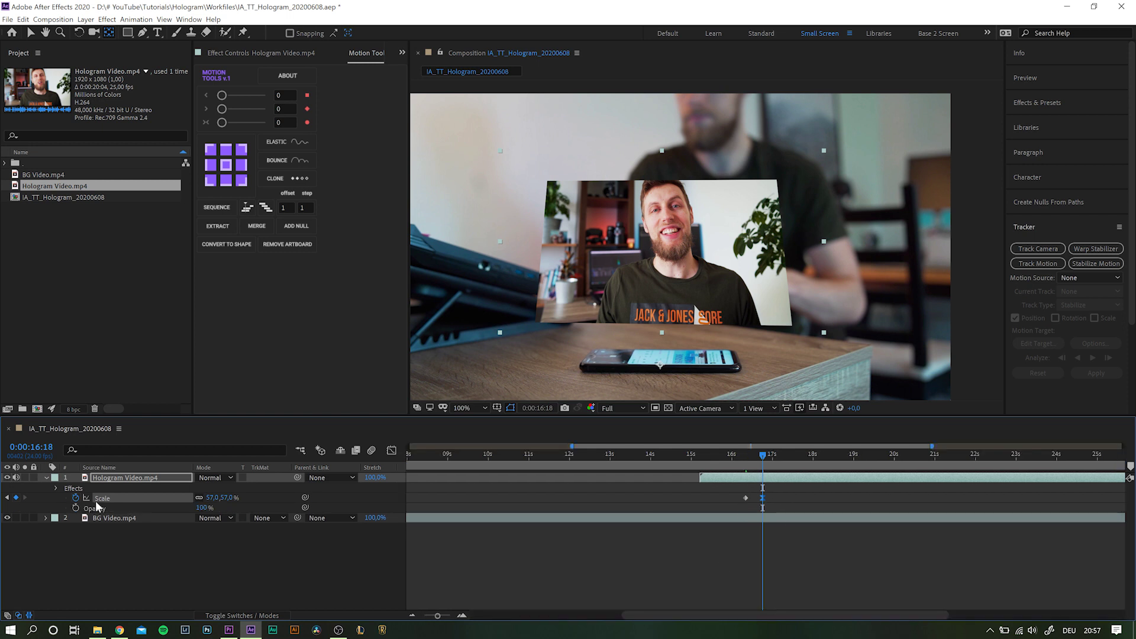
pyautogui.click(75, 508)
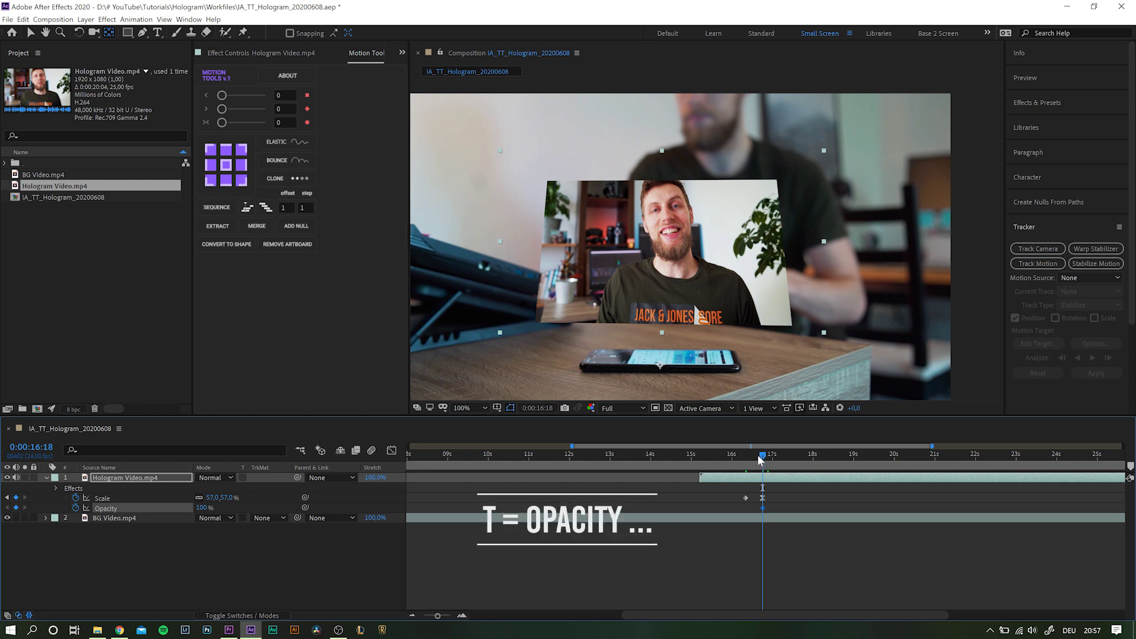
pyautogui.moveTo(758, 454); pyautogui.dragTo(746, 454)
pyautogui.click(202, 508)
pyautogui.write('0')
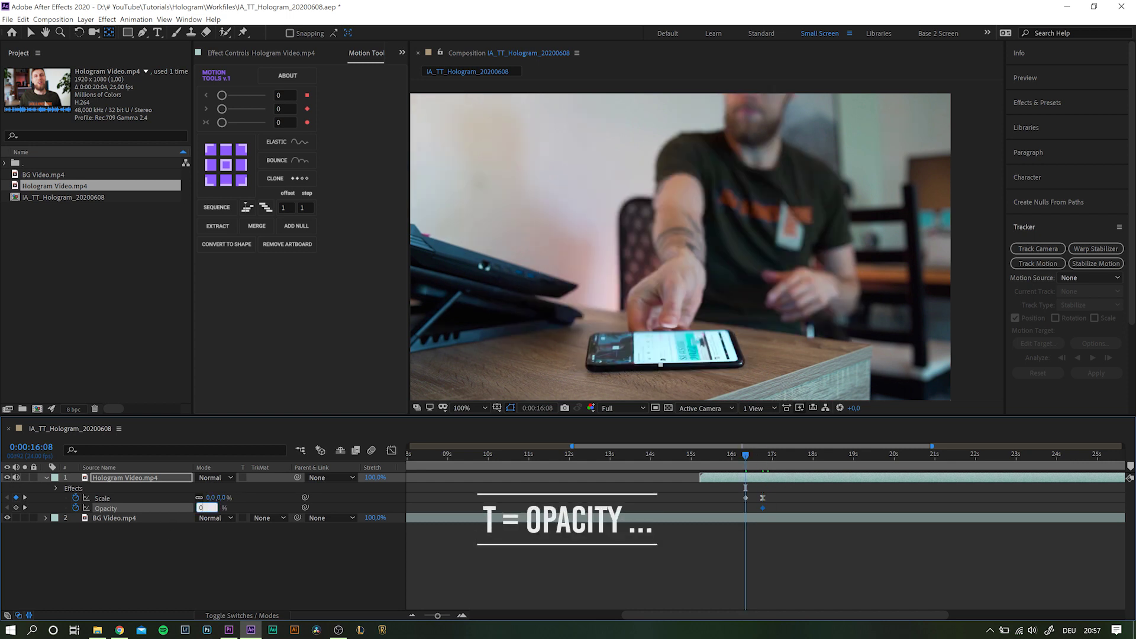
pyautogui.press('Return')
pyautogui.moveTo(819, 507); pyautogui.dragTo(768, 507)
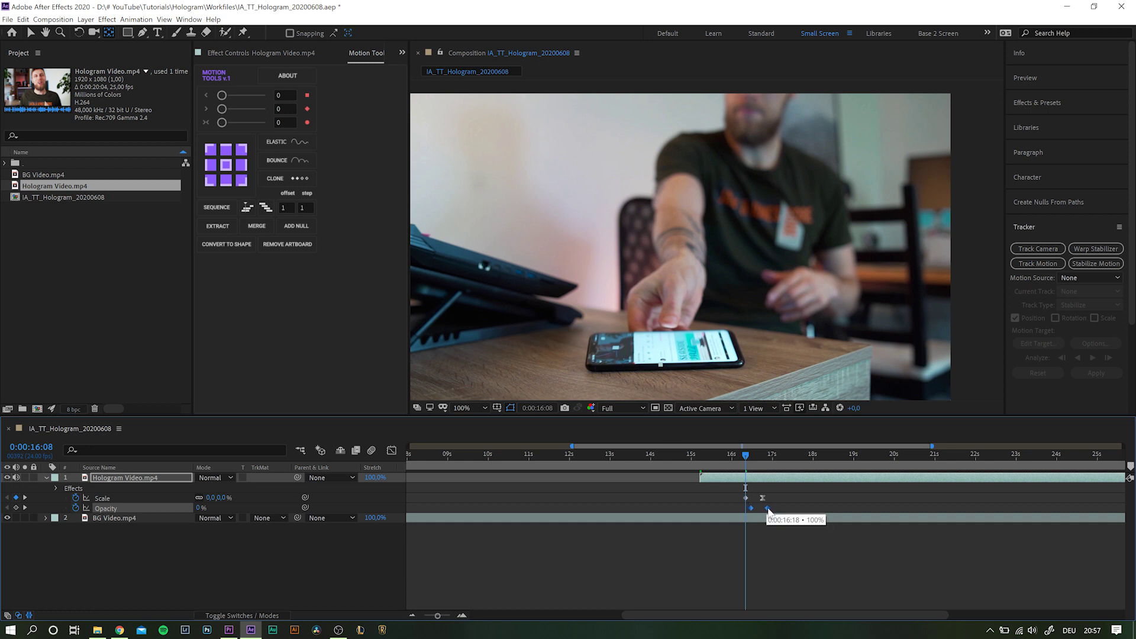
pyautogui.click(747, 462)
# Preview the hologram fading in and return the playhead to 16:11.
pyautogui.moveTo(746, 462); pyautogui.dragTo(767, 467)
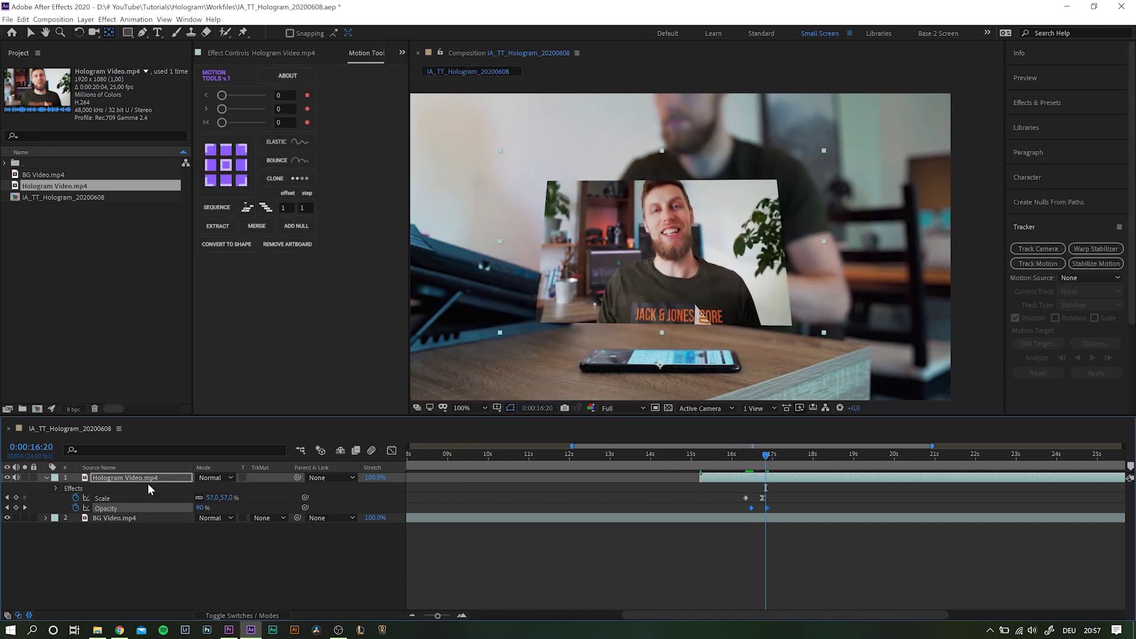
pyautogui.click(124, 480)
pyautogui.press('v')
pyautogui.click(768, 457)
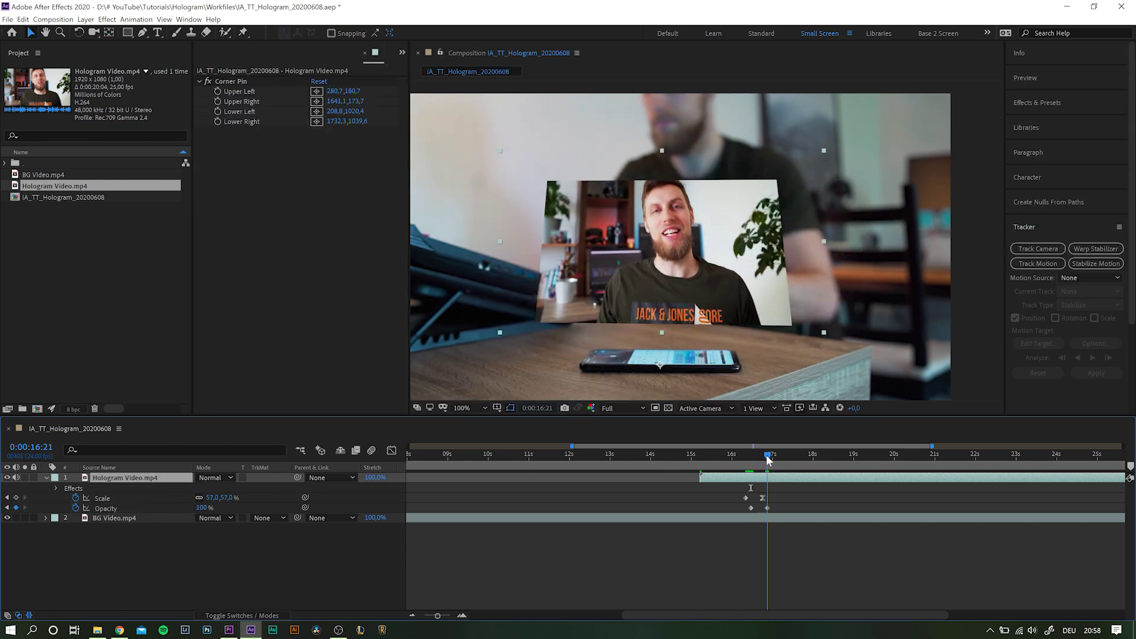
pyautogui.moveTo(768, 460); pyautogui.dragTo(751, 460)
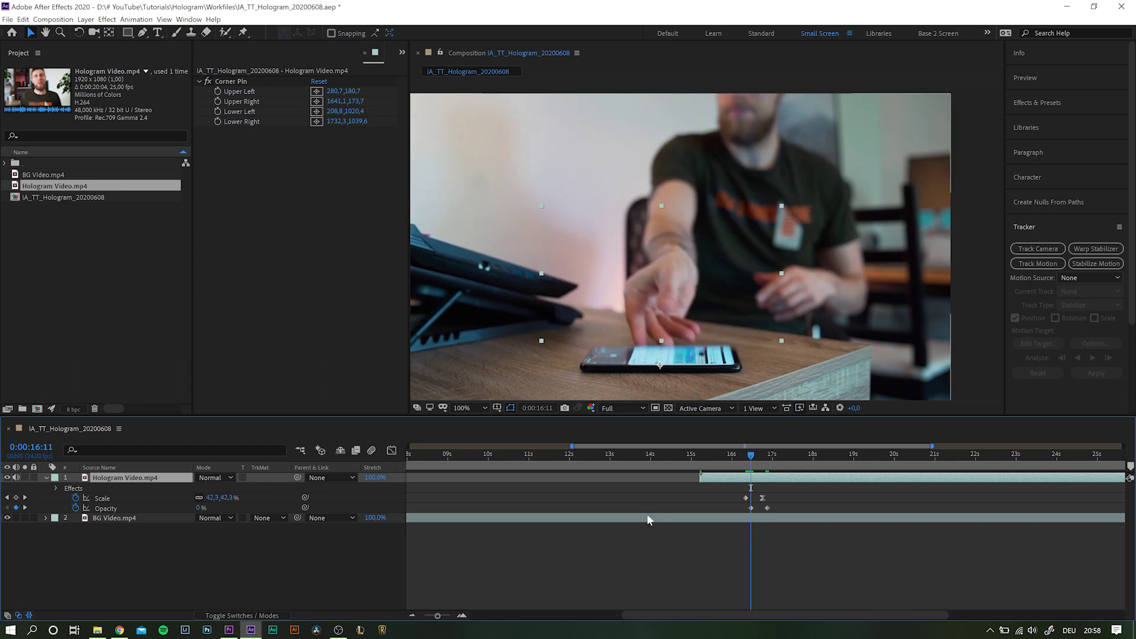
# Apply the non-legacy Gaussian Blur to the hologram with a starting Blurriness keyframe of 20.
pyautogui.hotkey('ctrl', 'space')
pyautogui.write('gaus')
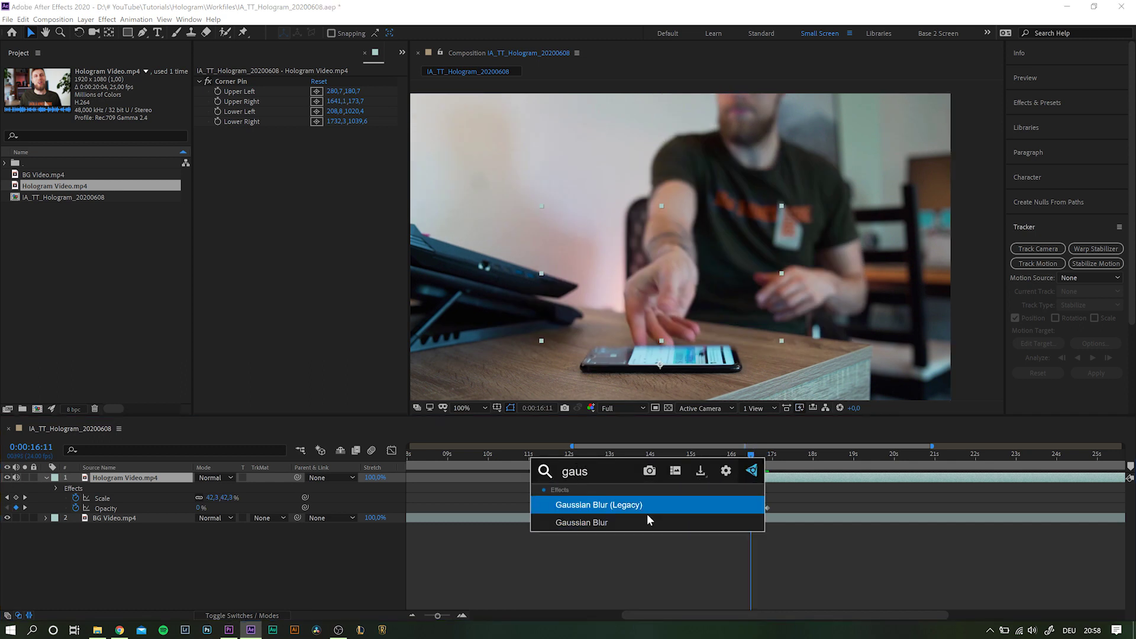
pyautogui.press('Down')
pyautogui.press('Return')
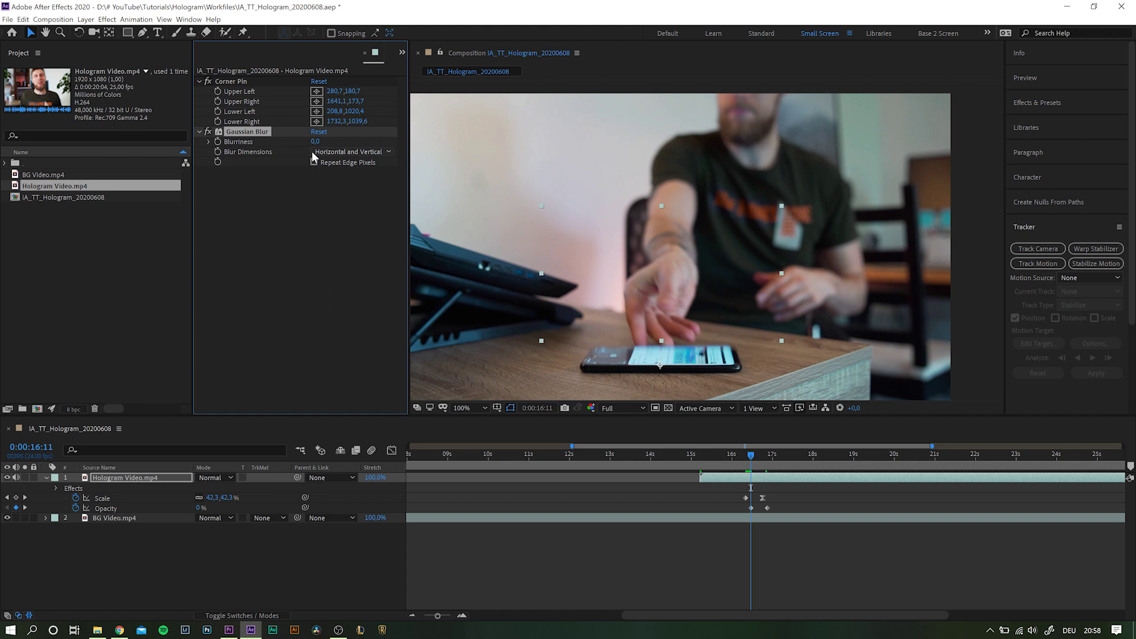
pyautogui.click(315, 142)
pyautogui.press('Return')
# Add a Blurriness keyframe of 2 ten frames later at 16:21.
pyautogui.hotkey('shift', 'pagedown')
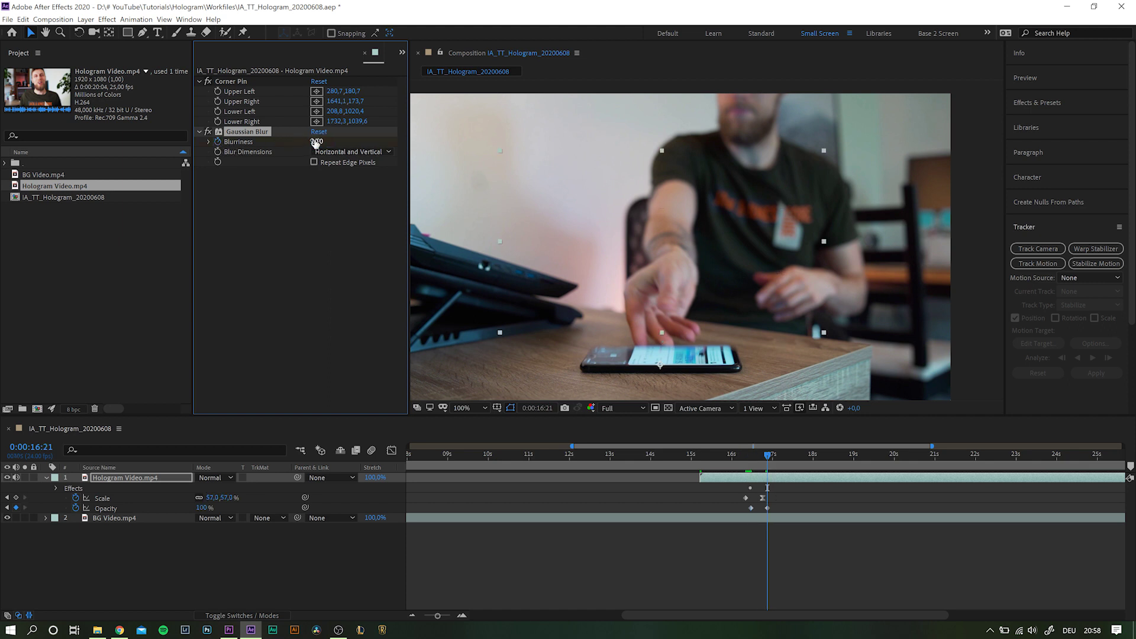
pyautogui.click(316, 142)
pyautogui.write('2')
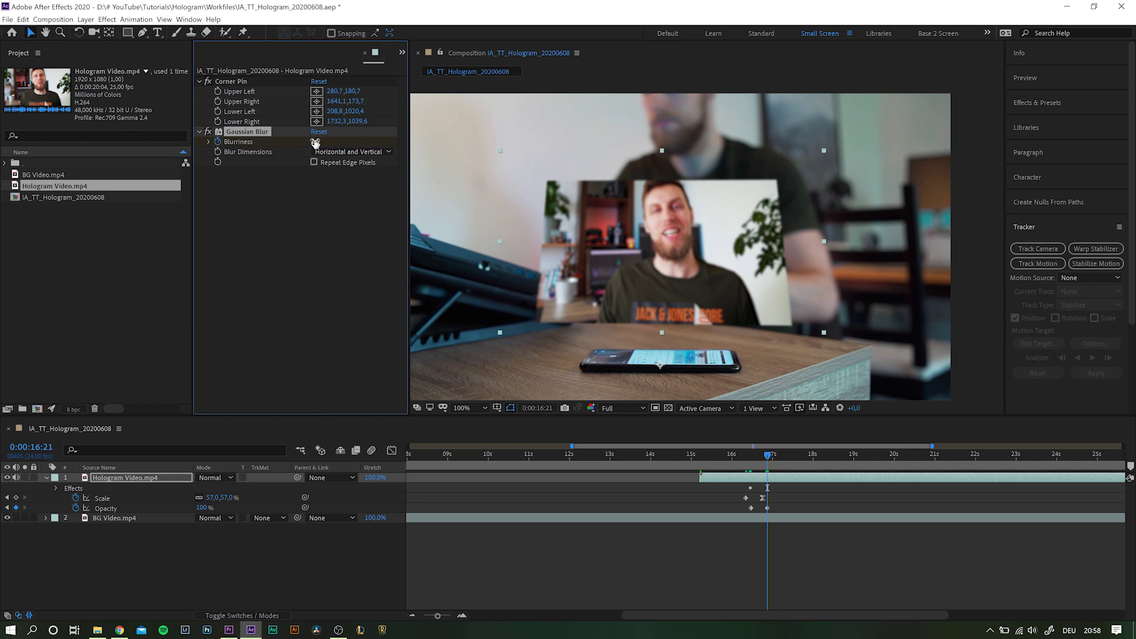
pyautogui.press('Return')
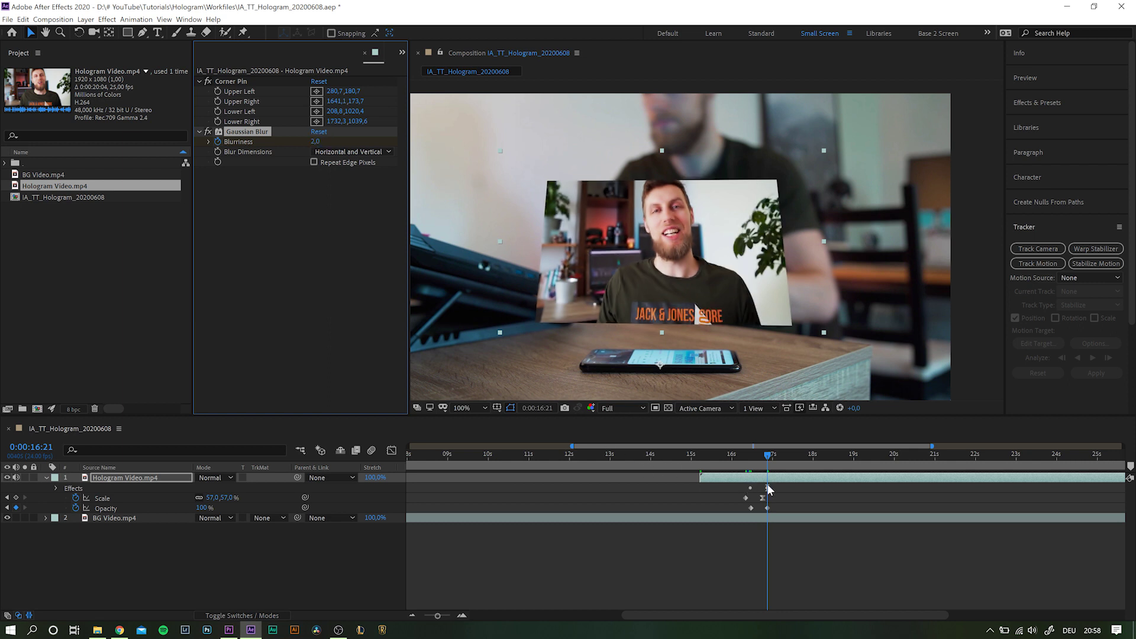
# Easy Ease the Blurriness and Opacity keyframes, shift them slightly earlier, and review the transition.
pyautogui.press('u')
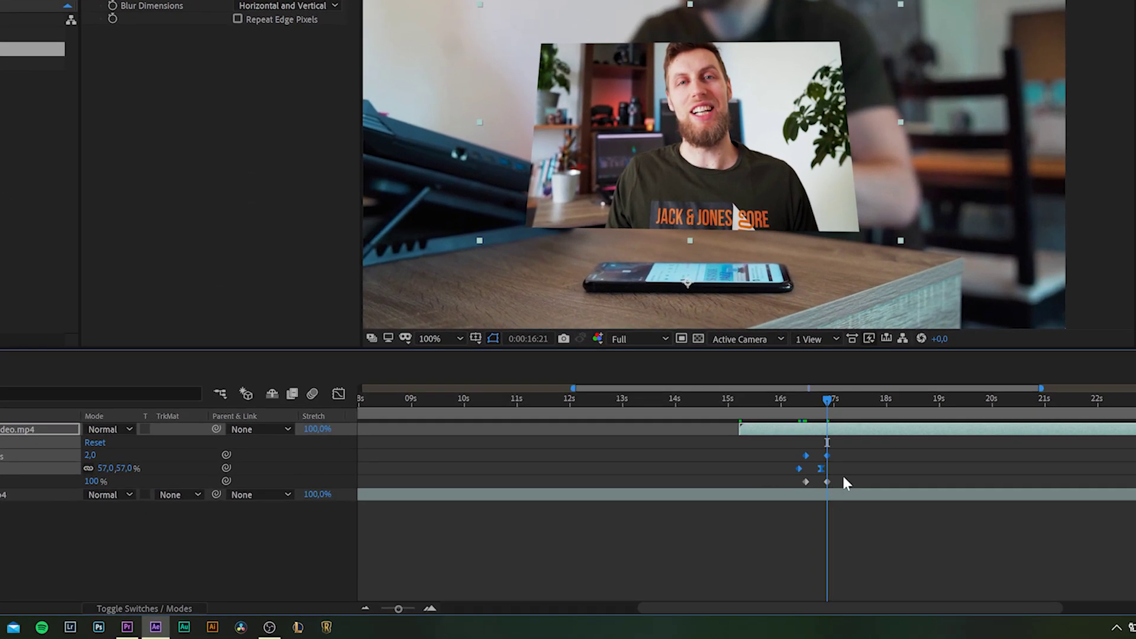
pyautogui.moveTo(816, 456); pyautogui.dragTo(842, 477)
pyautogui.press('F9')
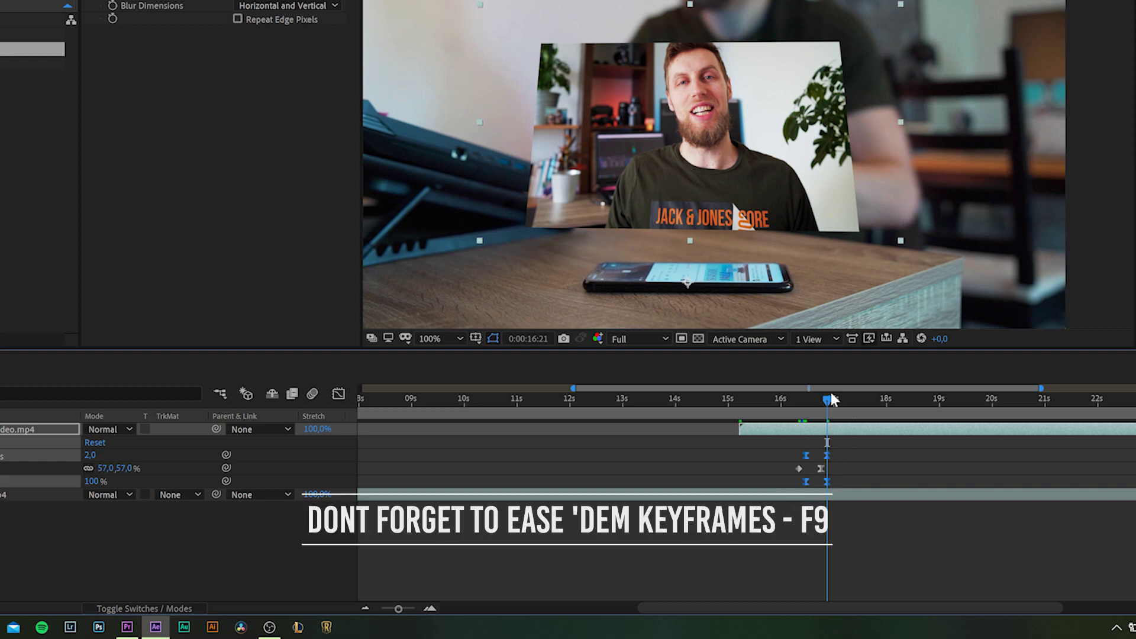
pyautogui.moveTo(826, 404); pyautogui.dragTo(804, 402)
pyautogui.press('=')
pyautogui.press('=')
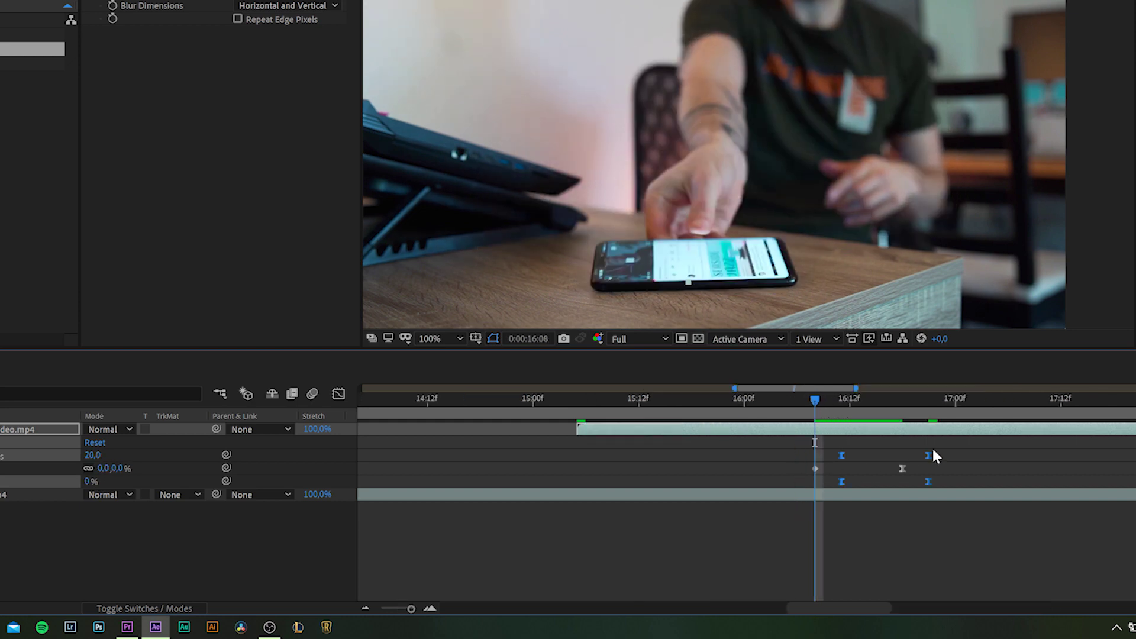
pyautogui.moveTo(841, 481); pyautogui.dragTo(833, 481)
pyautogui.moveTo(812, 396); pyautogui.dragTo(922, 402)
pyautogui.press('-')
pyautogui.press('-')
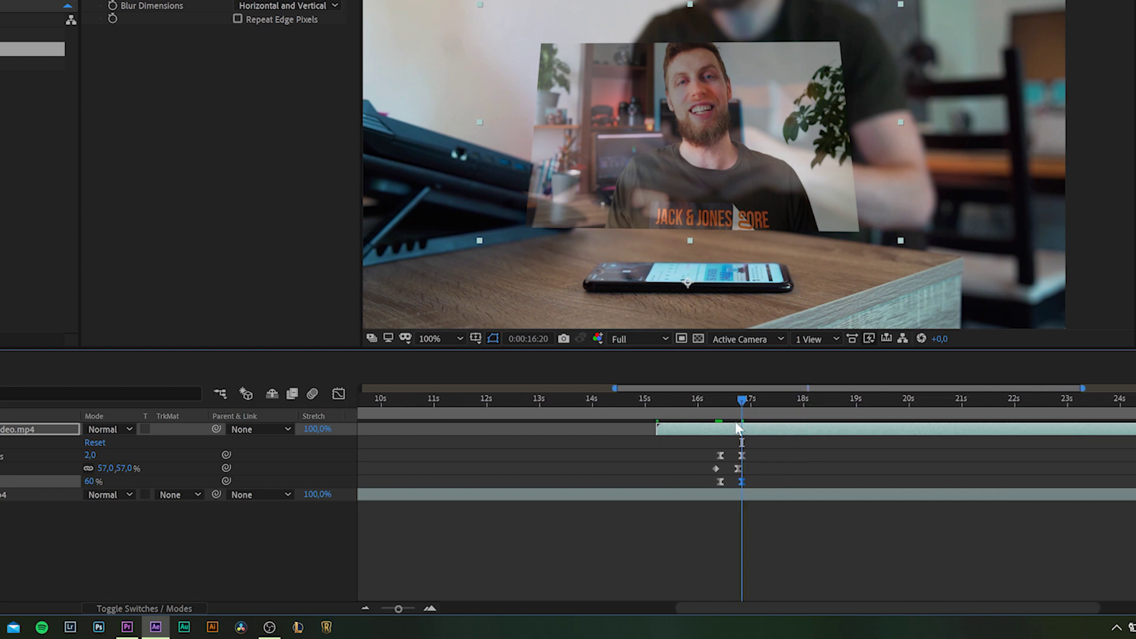
pyautogui.moveTo(737, 400); pyautogui.dragTo(761, 421)
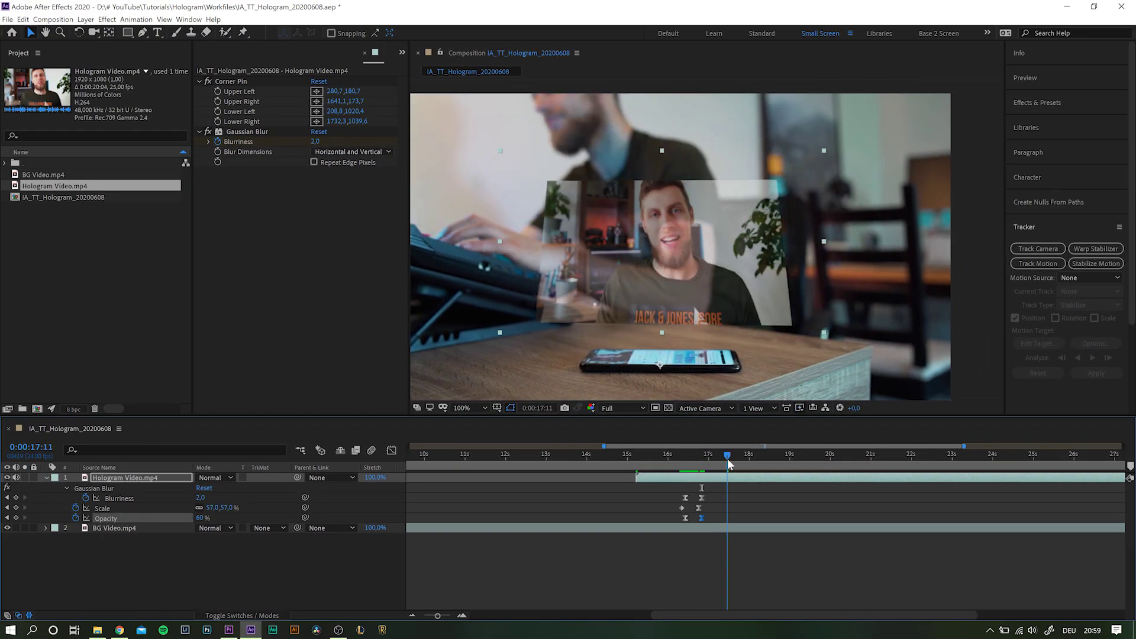
# Apply Curves to the hologram layer and bend the Blue channel upward.
pyautogui.click(149, 481)
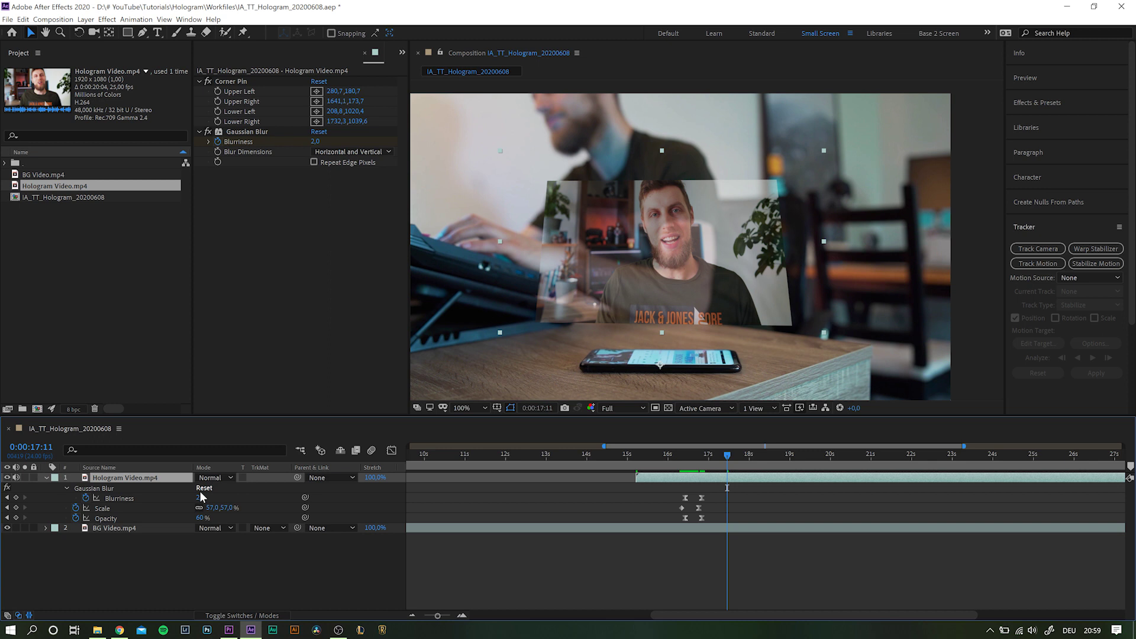
pyautogui.hotkey('ctrl', 'space')
pyautogui.write('urv')
pyautogui.press('Return')
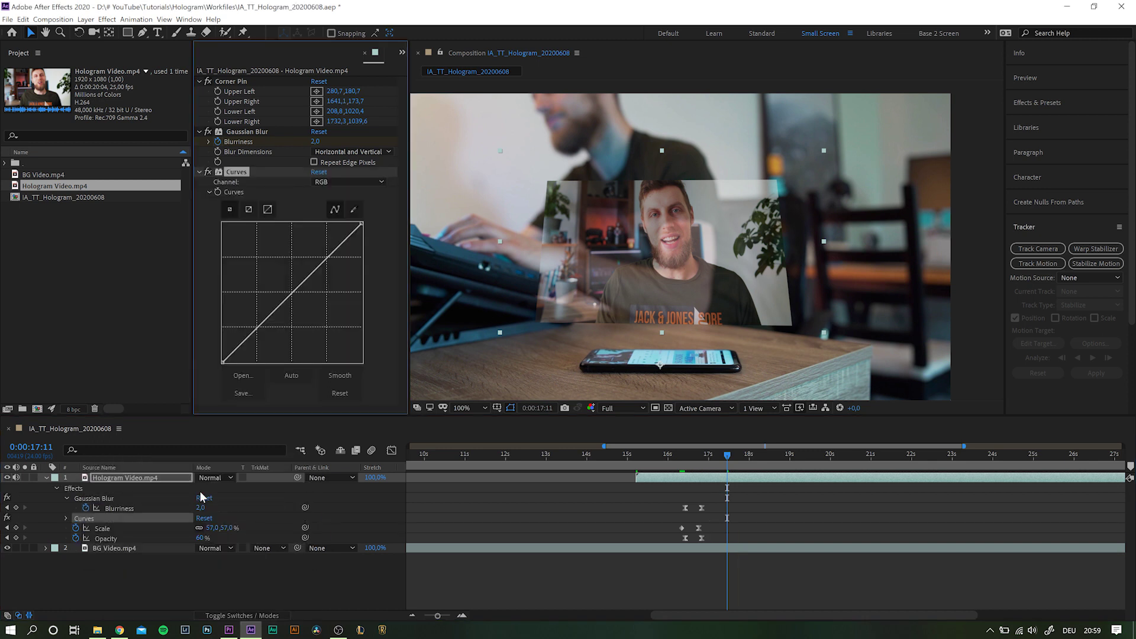
pyautogui.click(342, 182)
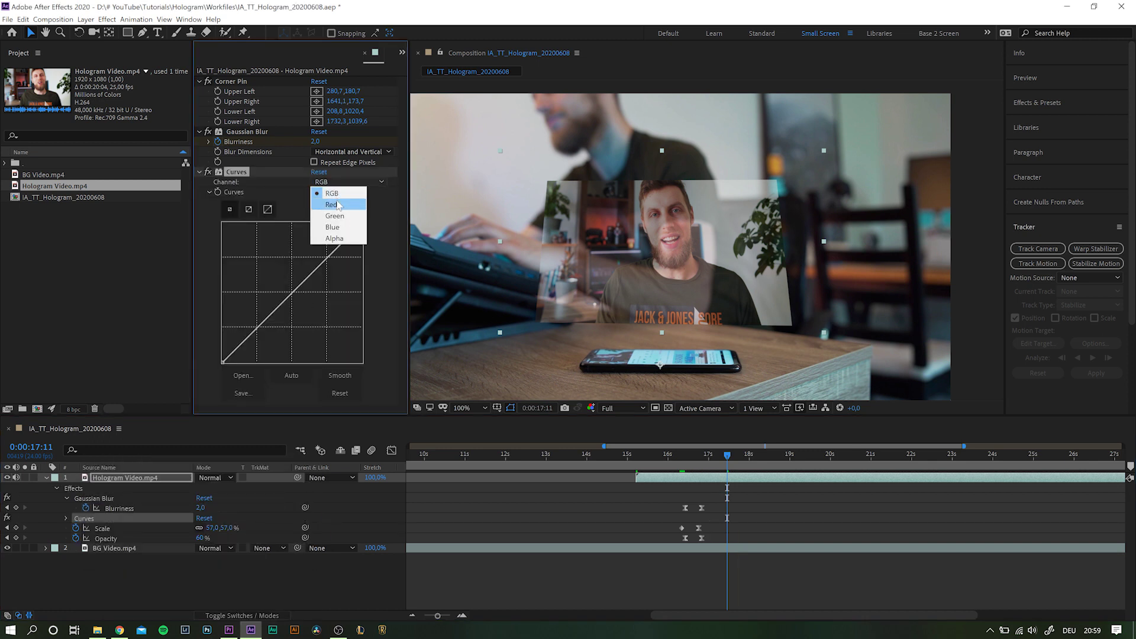
pyautogui.click(335, 227)
pyautogui.moveTo(300, 283); pyautogui.dragTo(293, 278)
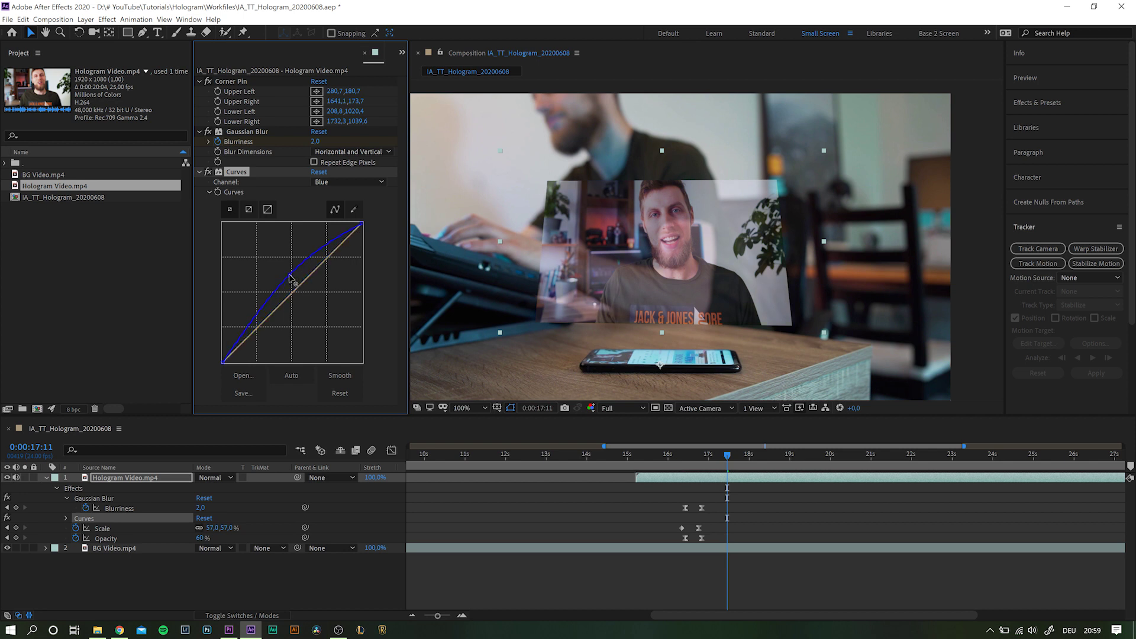
# Raise the Green curve slightly and lower the Red curve.
pyautogui.click(337, 182)
pyautogui.click(339, 217)
pyautogui.moveTo(302, 282); pyautogui.dragTo(306, 290)
pyautogui.click(347, 183)
pyautogui.click(332, 204)
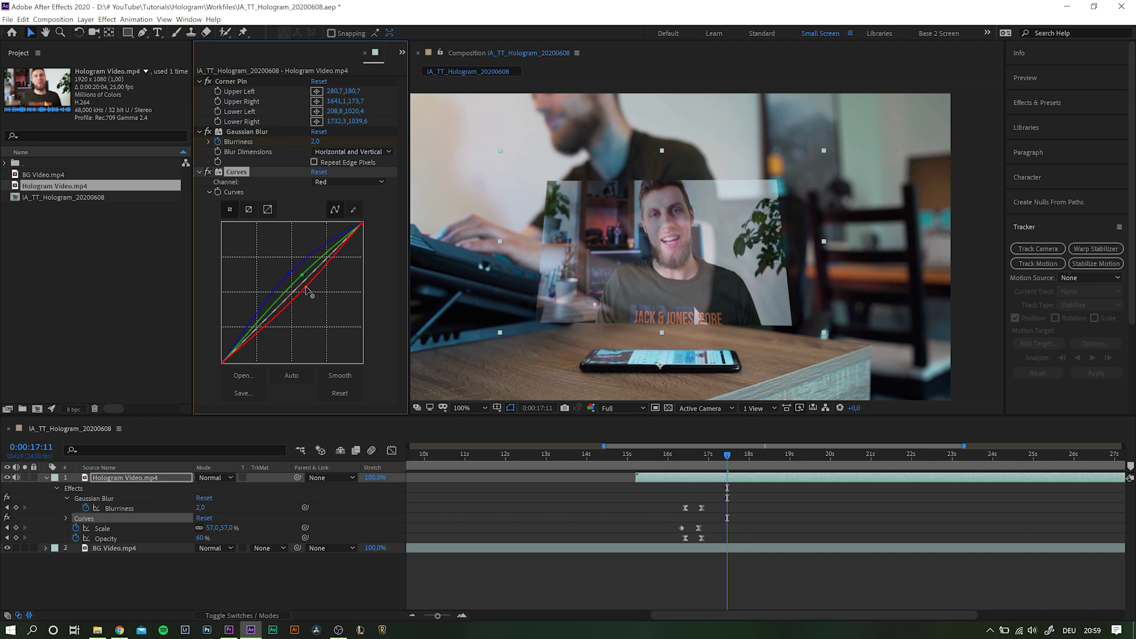
# Apply the Wave Warp effect to the hologram layer.
pyautogui.click(152, 478)
pyautogui.hotkey('ctrl', 'space')
pyautogui.write('ve')
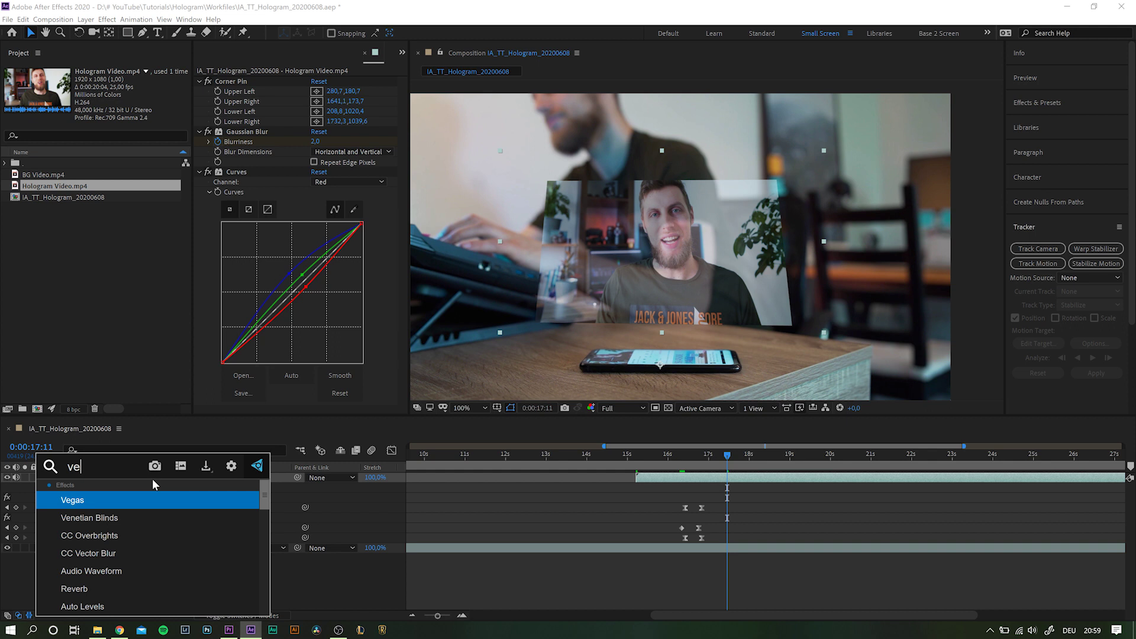
pyautogui.press('BackSpace')
pyautogui.press('BackSpace')
pyautogui.write('wave')
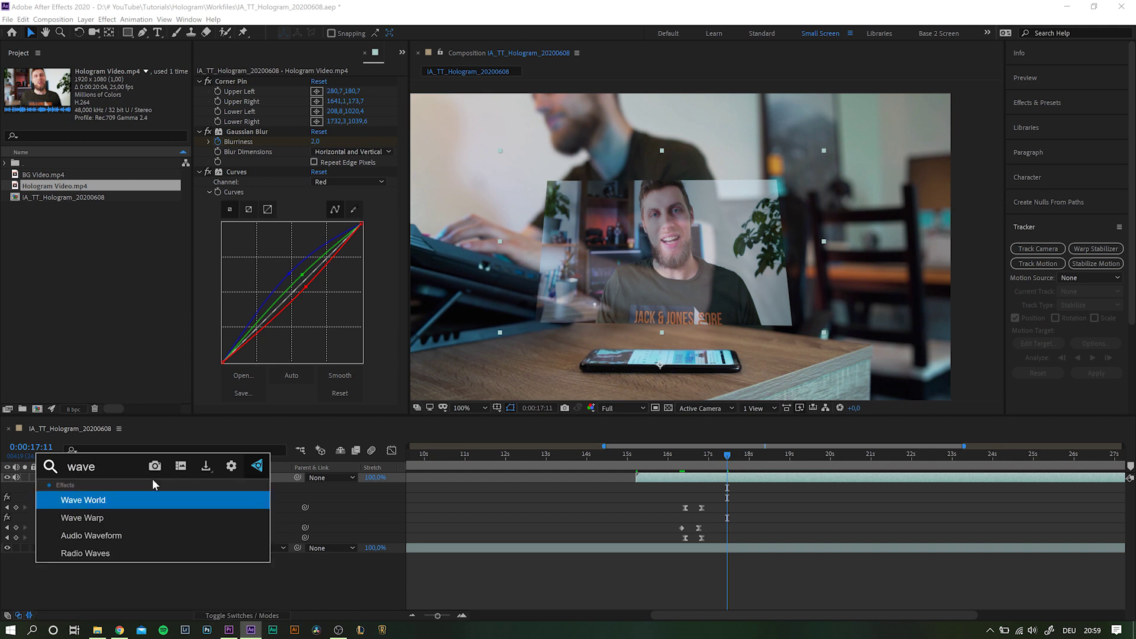
pyautogui.press('Down')
pyautogui.press('Return')
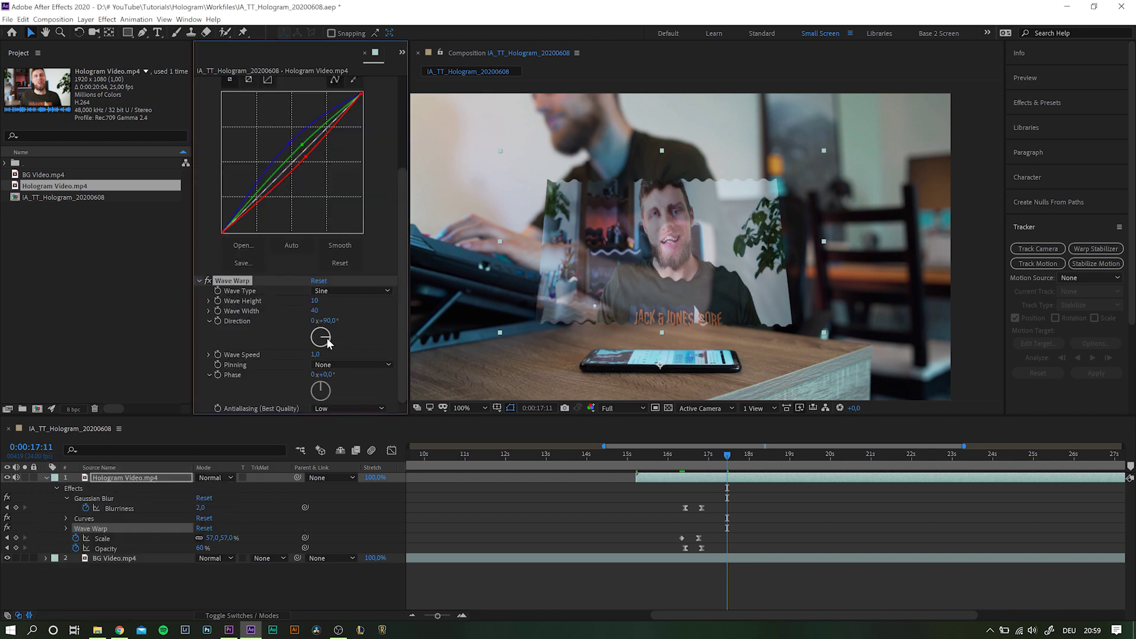
# Set Wave Warp to Square waves, direction 0°, wave height 1, and try a 20° phase.
pyautogui.moveTo(328, 343); pyautogui.dragTo(321, 327)
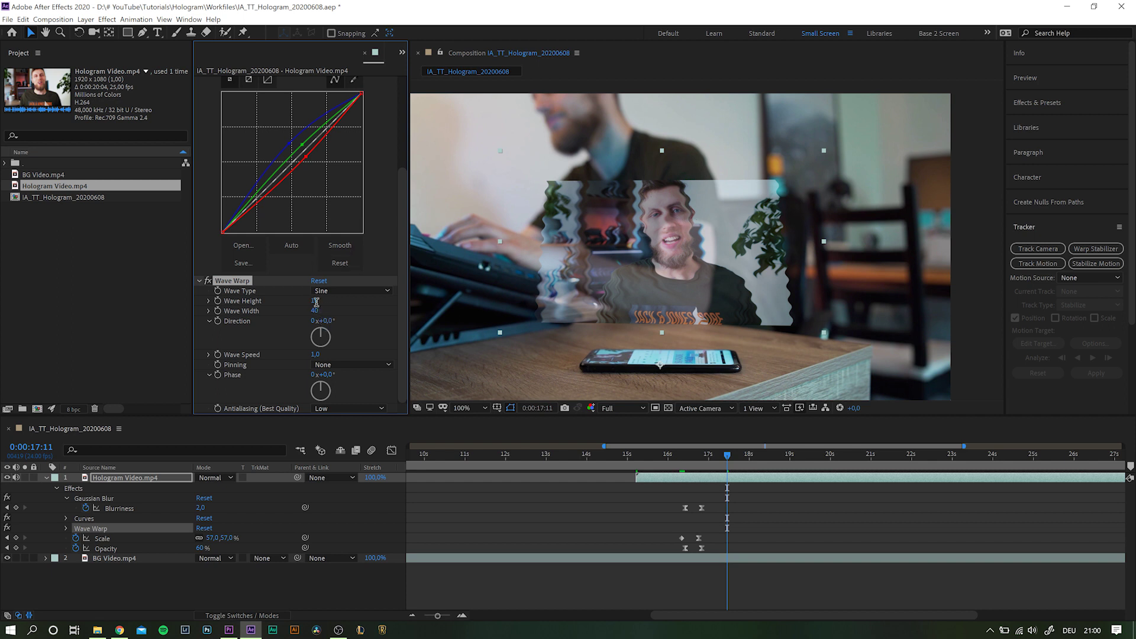
pyautogui.click(338, 292)
pyautogui.click(337, 314)
pyautogui.click(313, 301)
pyautogui.write('1')
pyautogui.press('Tab')
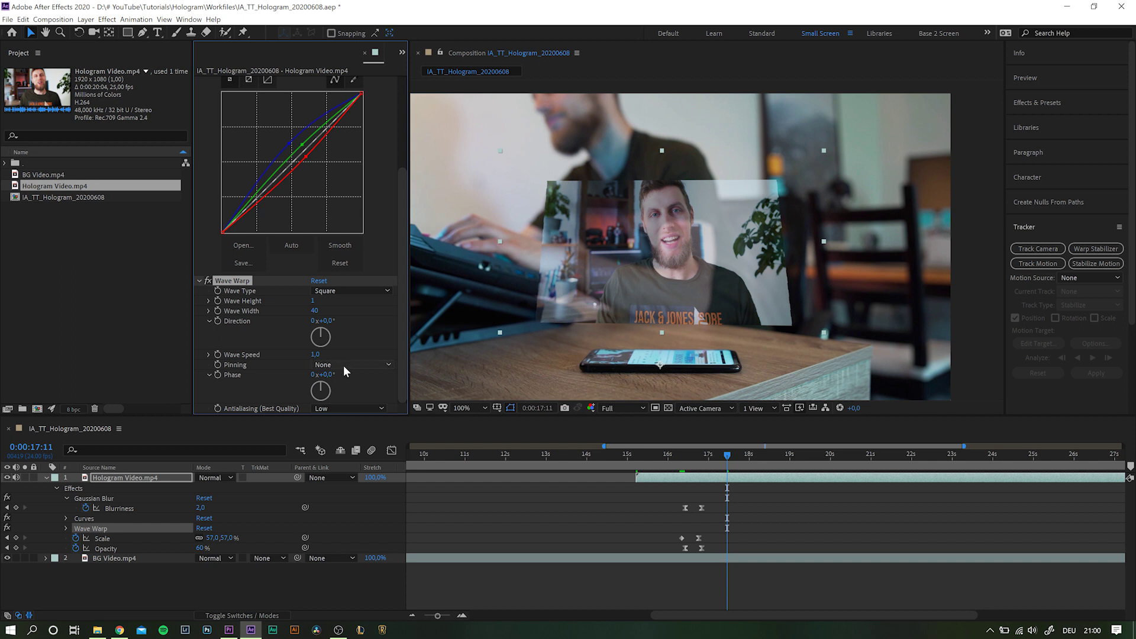
pyautogui.moveTo(333, 374); pyautogui.dragTo(341, 376)
# Reset the phase to 0° and give Wave Speed a wiggle(0.2,0.2) expression.
pyautogui.click(331, 375)
pyautogui.press('Return')
pyautogui.keyDown('alt'); pyautogui.click(220, 353); pyautogui.keyUp('alt')
pyautogui.write('w')
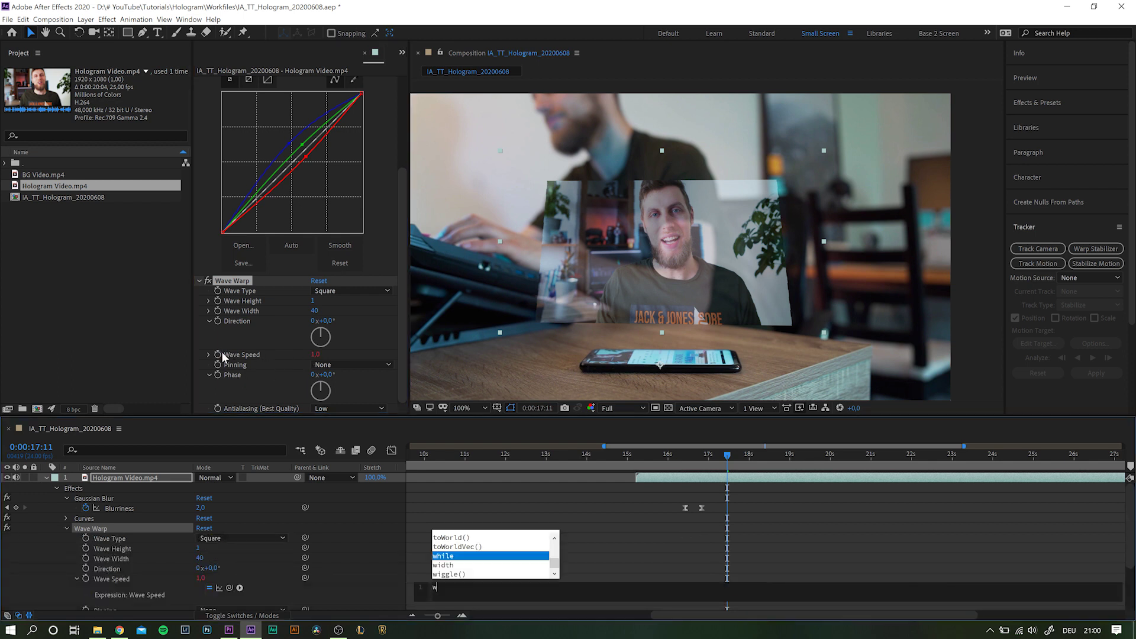
pyautogui.write('iggle')
pyautogui.press('Return')
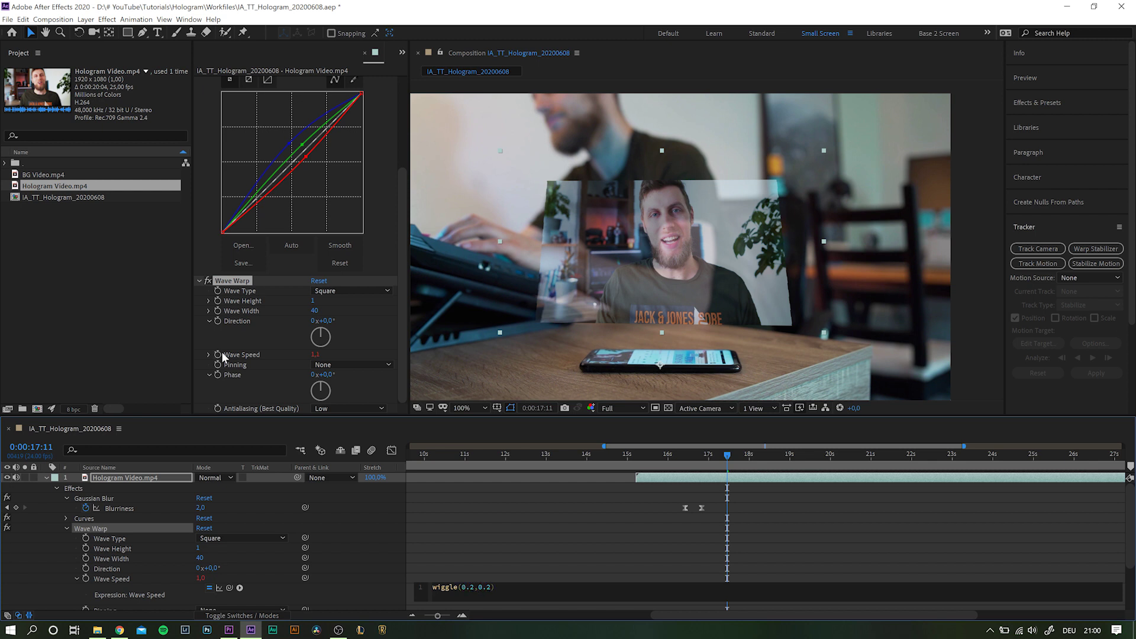
pyautogui.press('KP_Enter')
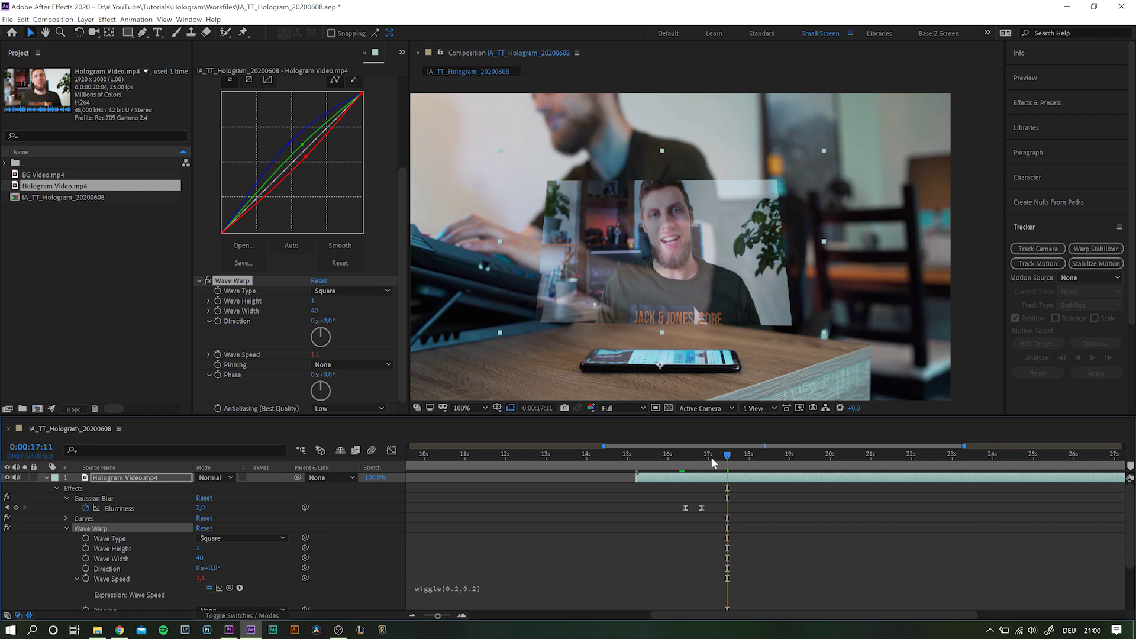
# Scrub between 17:11 and 18:09 to review the warped hologram.
pyautogui.moveTo(713, 462); pyautogui.dragTo(807, 460)
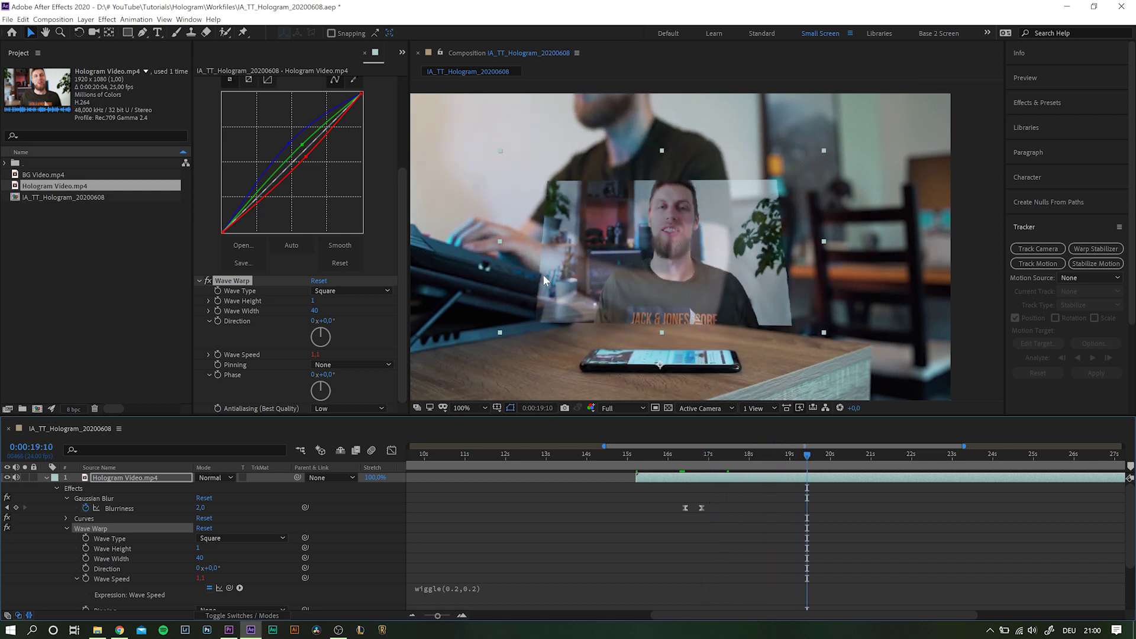
pyautogui.click(763, 464)
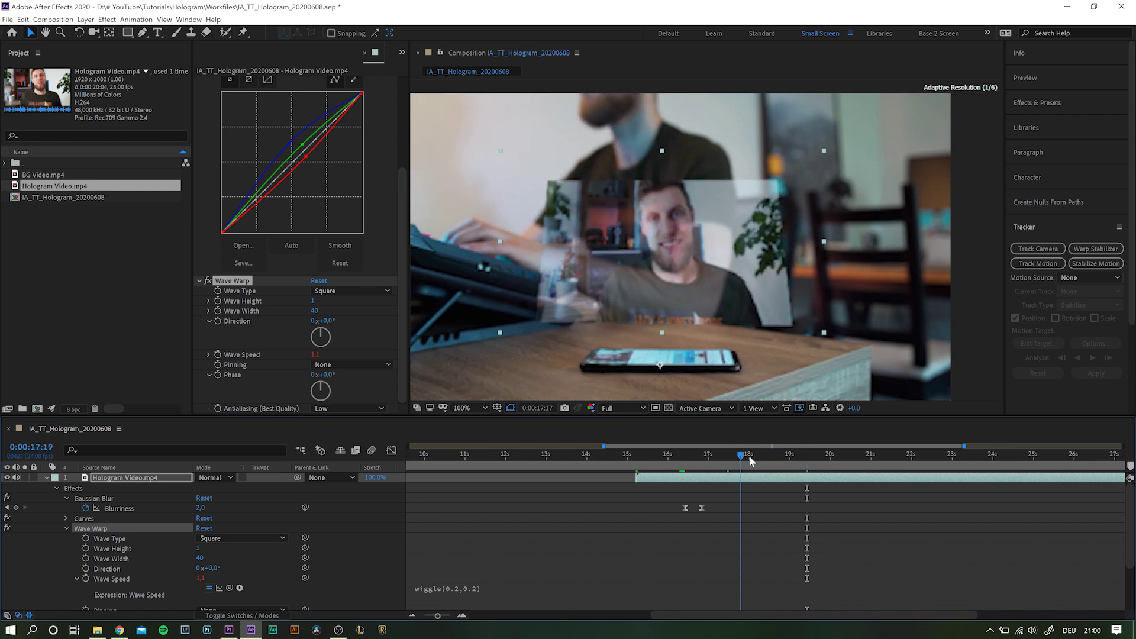
pyautogui.moveTo(757, 464); pyautogui.dragTo(727, 461)
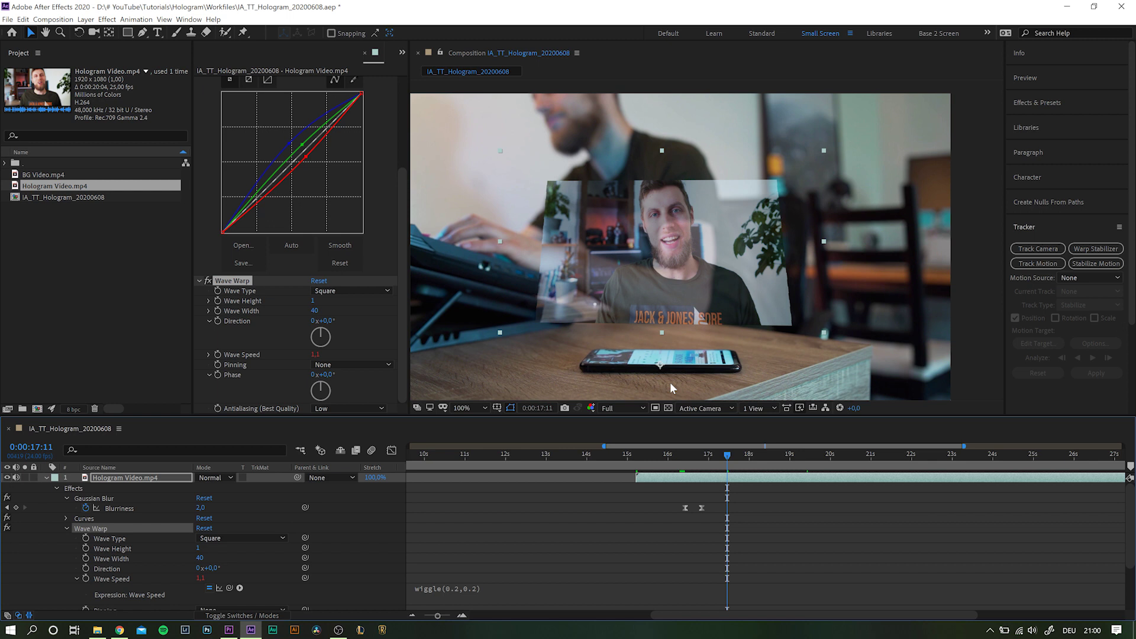
# Duplicate the BG Video layer and move the copy above the hologram layer.
pyautogui.click(46, 478)
pyautogui.click(115, 489)
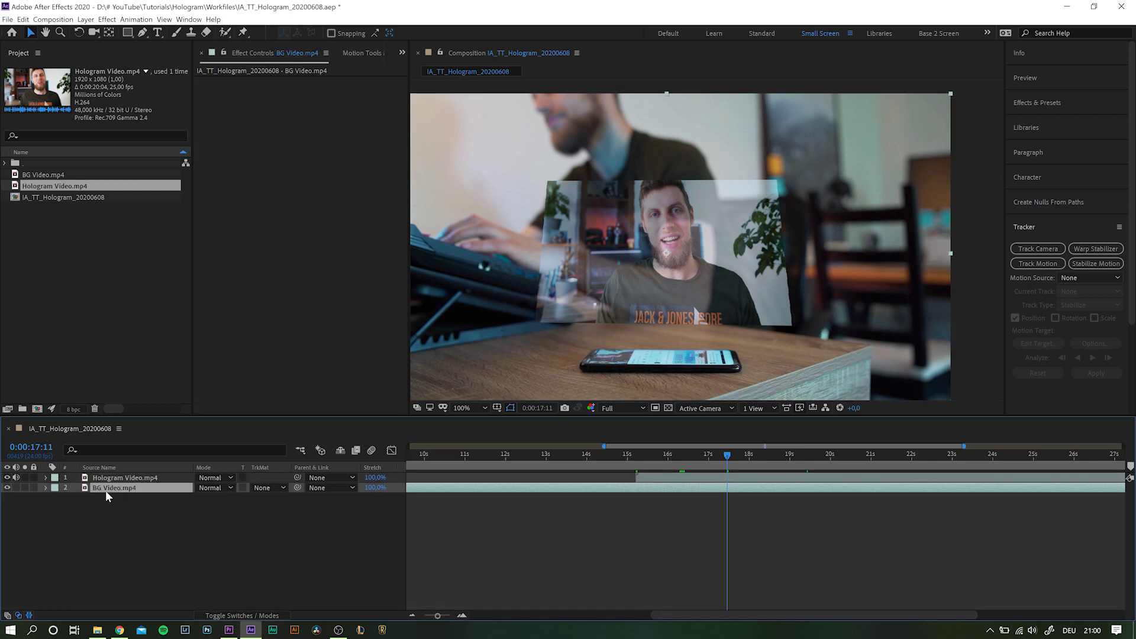
pyautogui.hotkey('ctrl', 'd')
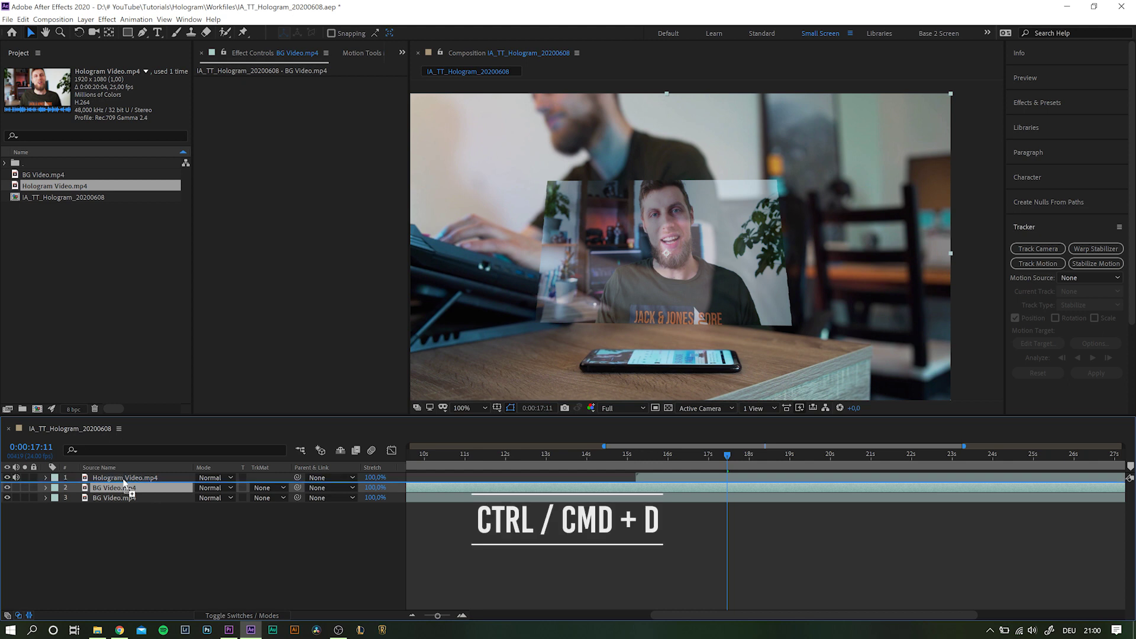
pyautogui.moveTo(116, 489); pyautogui.dragTo(125, 479)
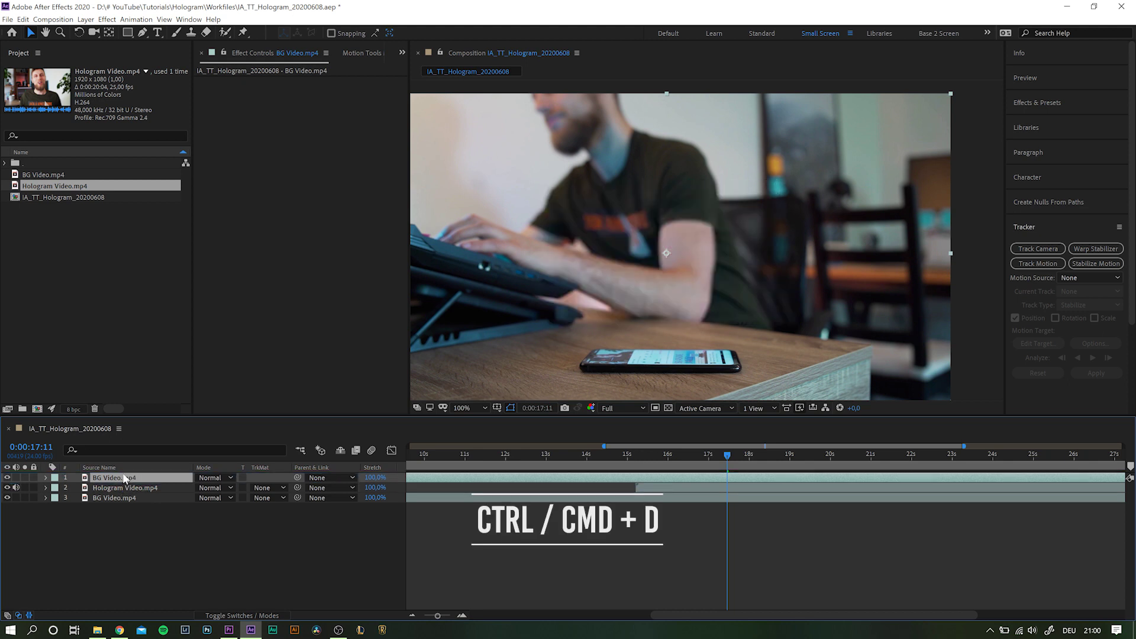
# Draw a closed four-point Pen mask around the phone on the top BG Video copy.
pyautogui.scroll(2, 695, 349)
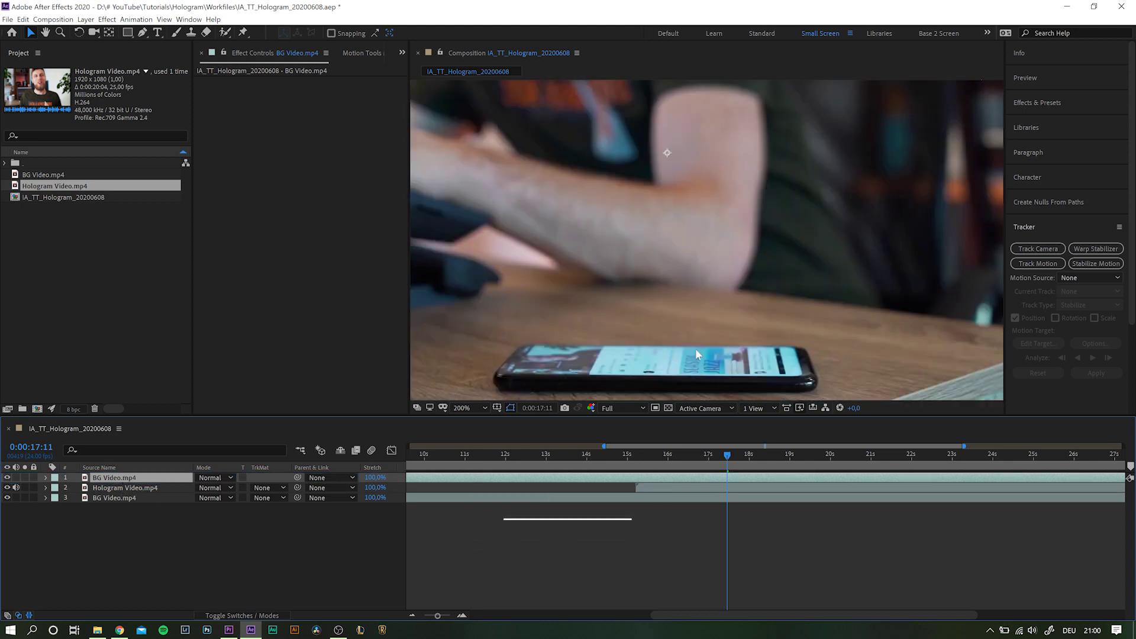
pyautogui.click(142, 32)
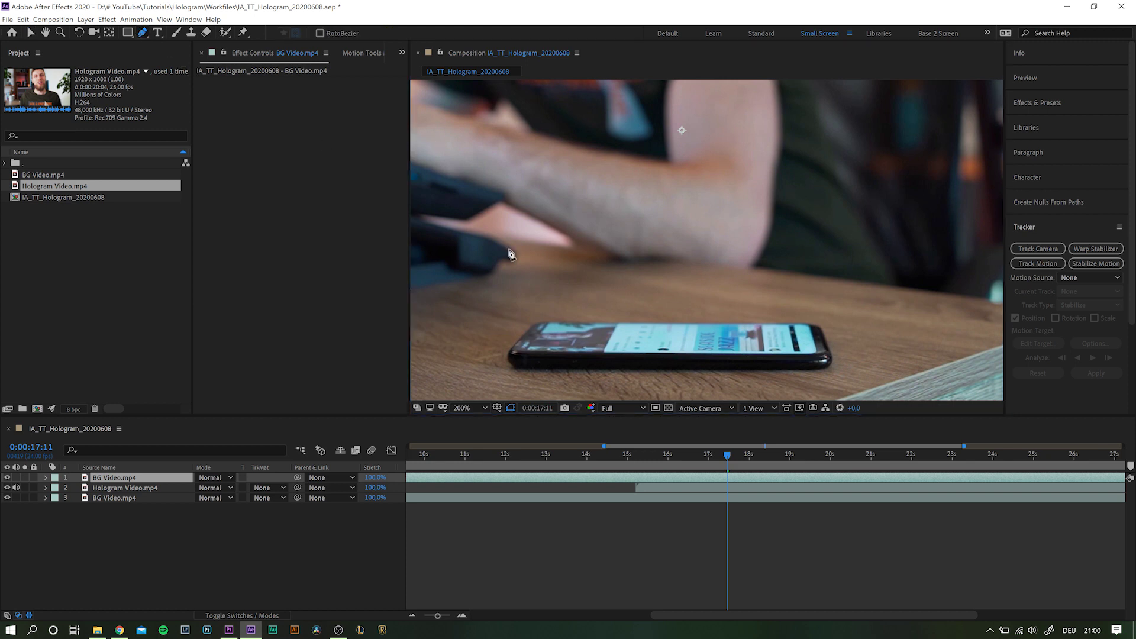
pyautogui.click(544, 323)
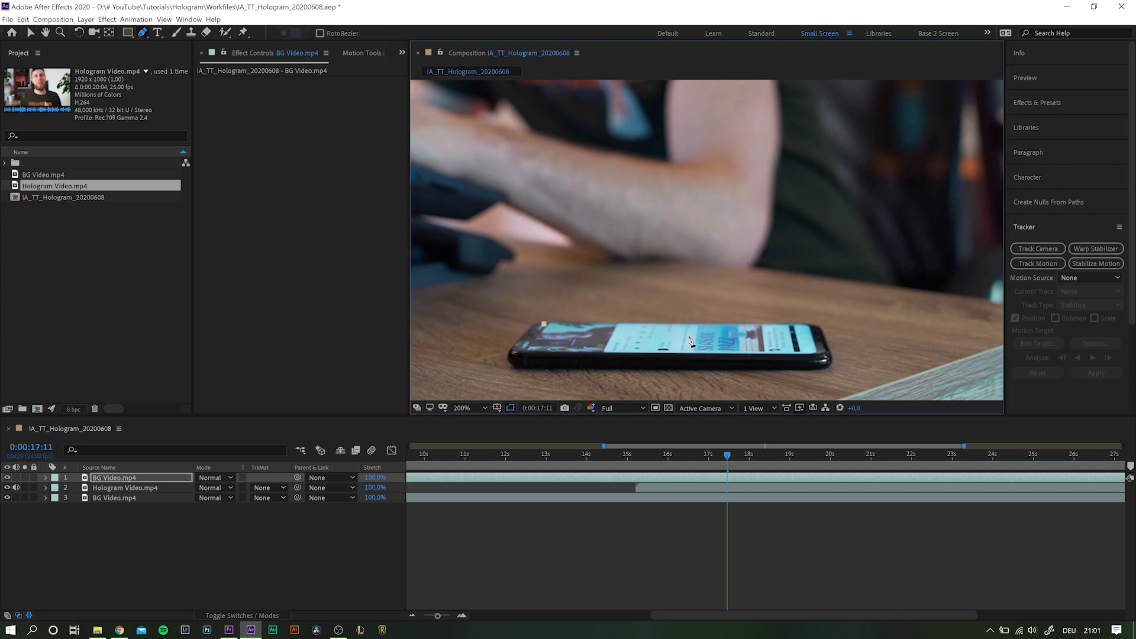
pyautogui.click(808, 325)
pyautogui.click(815, 356)
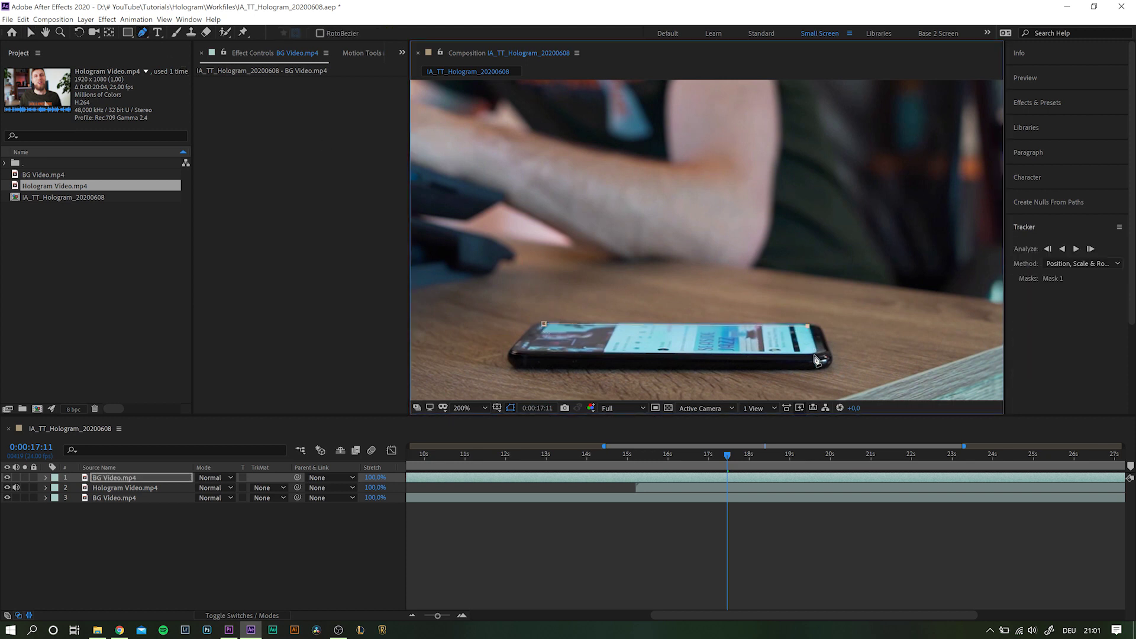
pyautogui.click(526, 350)
pyautogui.click(543, 324)
pyautogui.click(121, 478)
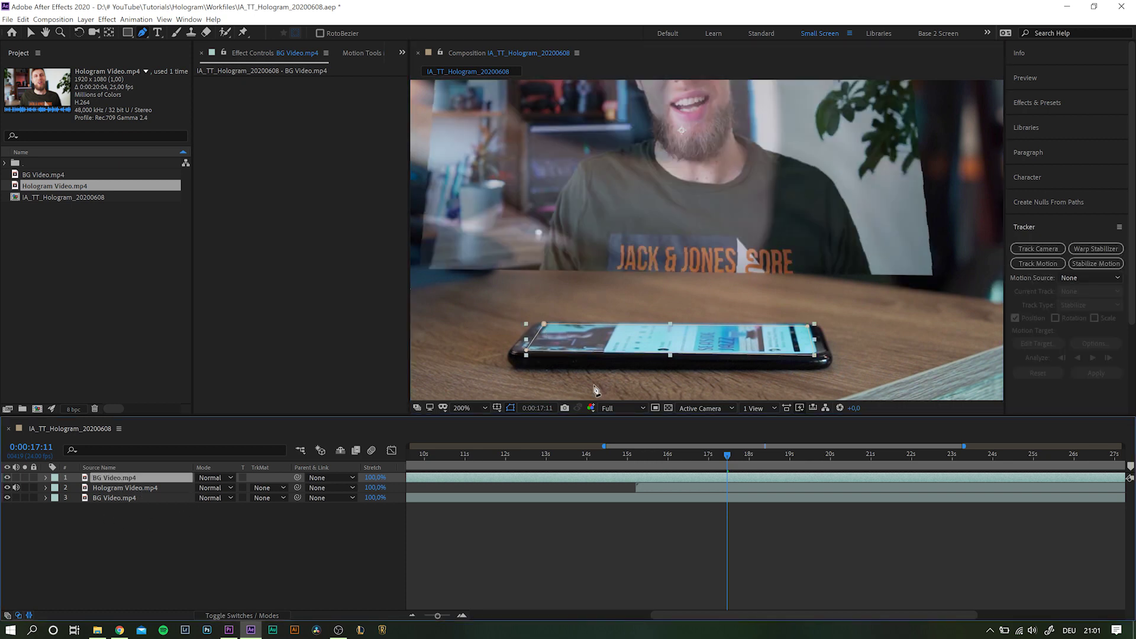
pyautogui.scroll(-1, 740, 252)
pyautogui.moveTo(740, 251); pyautogui.dragTo(738, 269)
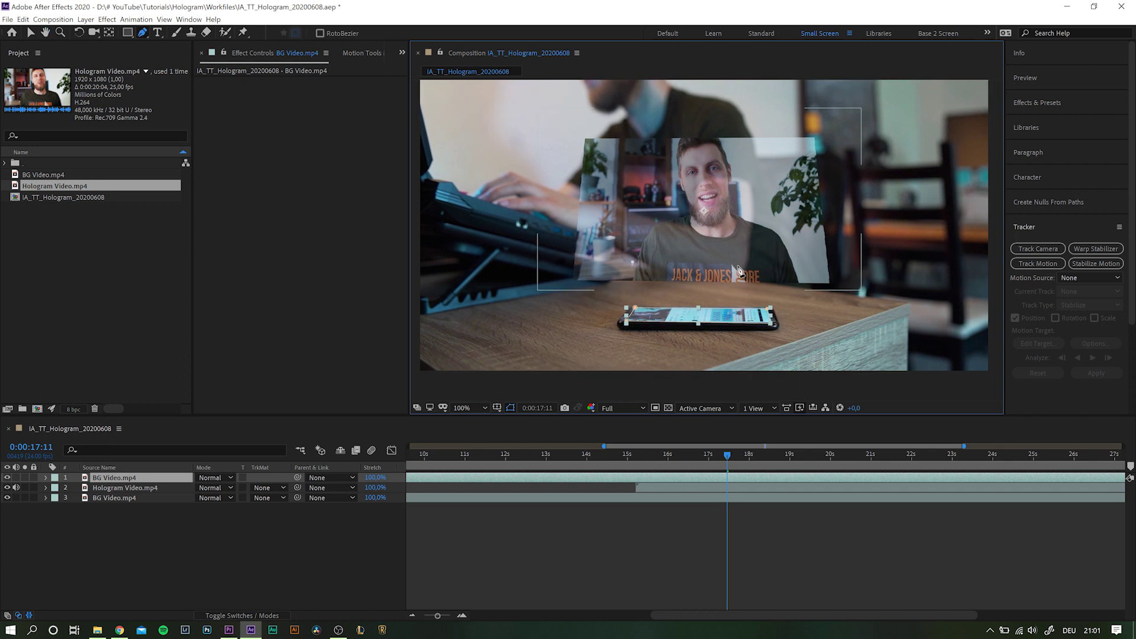
# Apply Curves to the masked phone copy and bow the RGB curve upward to brighten it.
pyautogui.hotkey('ctrl', 'space')
pyautogui.write('curves')
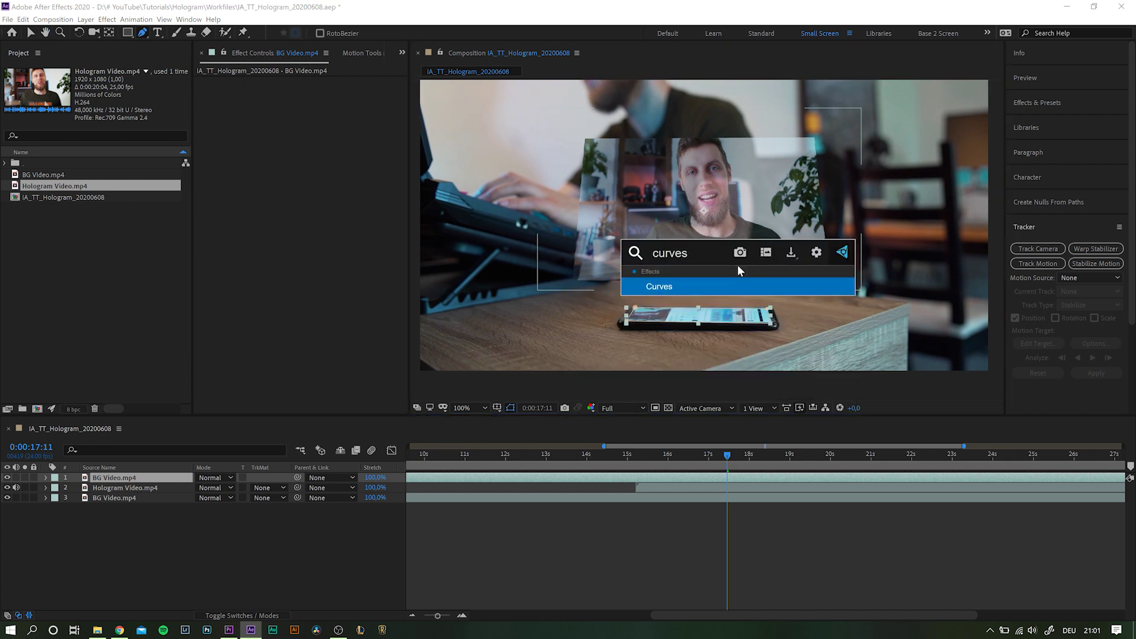
pyautogui.press('Return')
pyautogui.press('v')
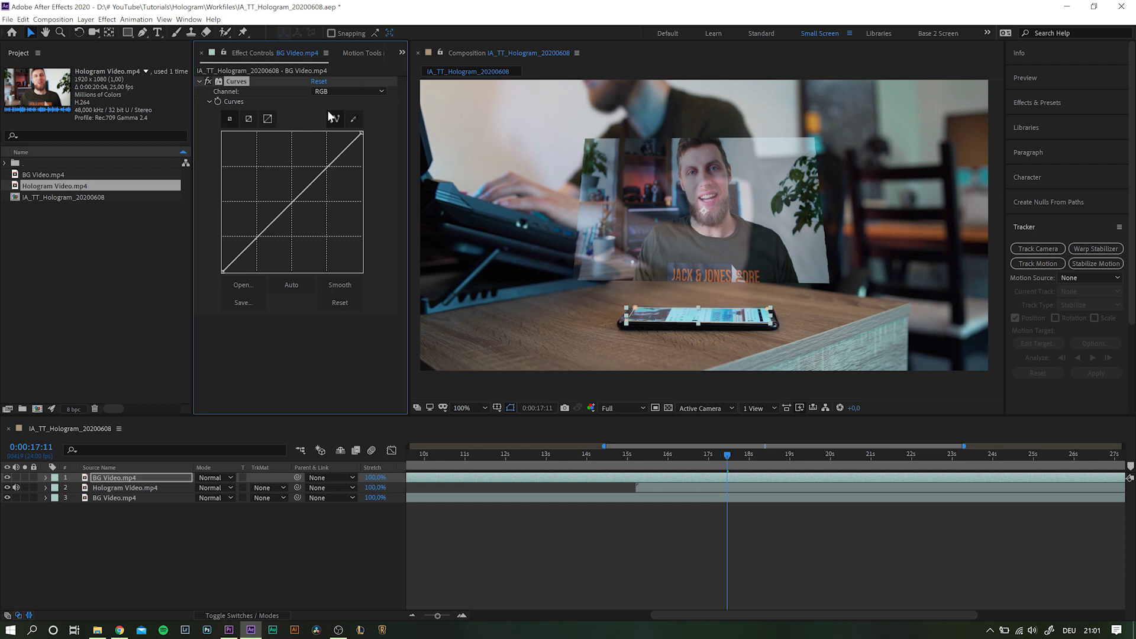
pyautogui.moveTo(292, 203); pyautogui.dragTo(271, 187)
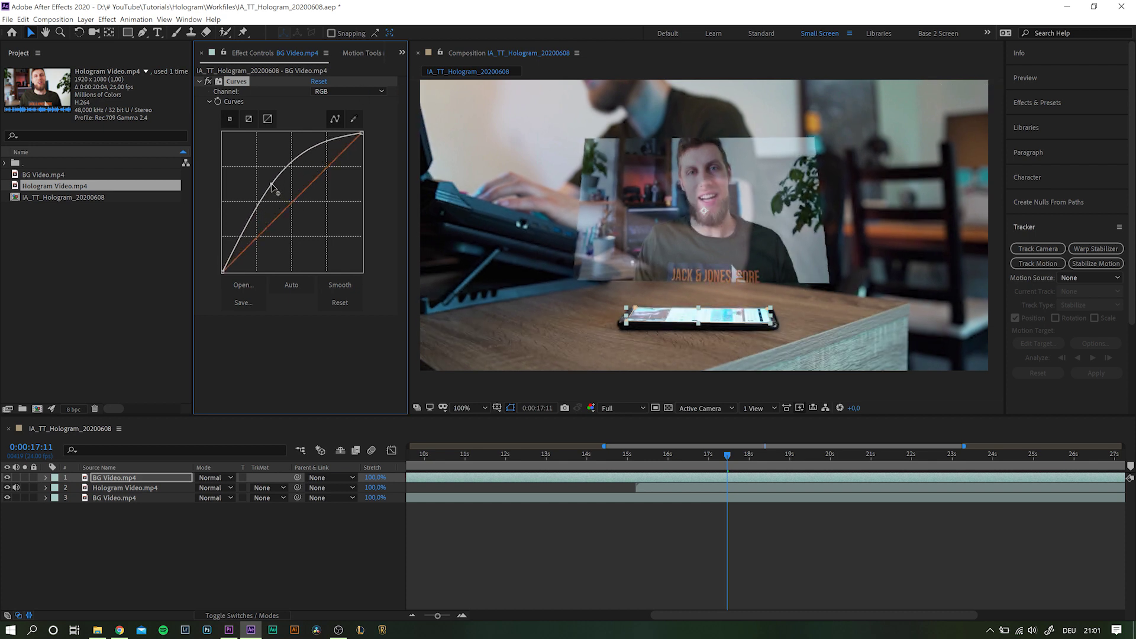
pyautogui.click(97, 478)
# Apply Radial Blur to the phone layer and set its Type to Zoom.
pyautogui.hotkey('ctrl', 'space')
pyautogui.write('radi')
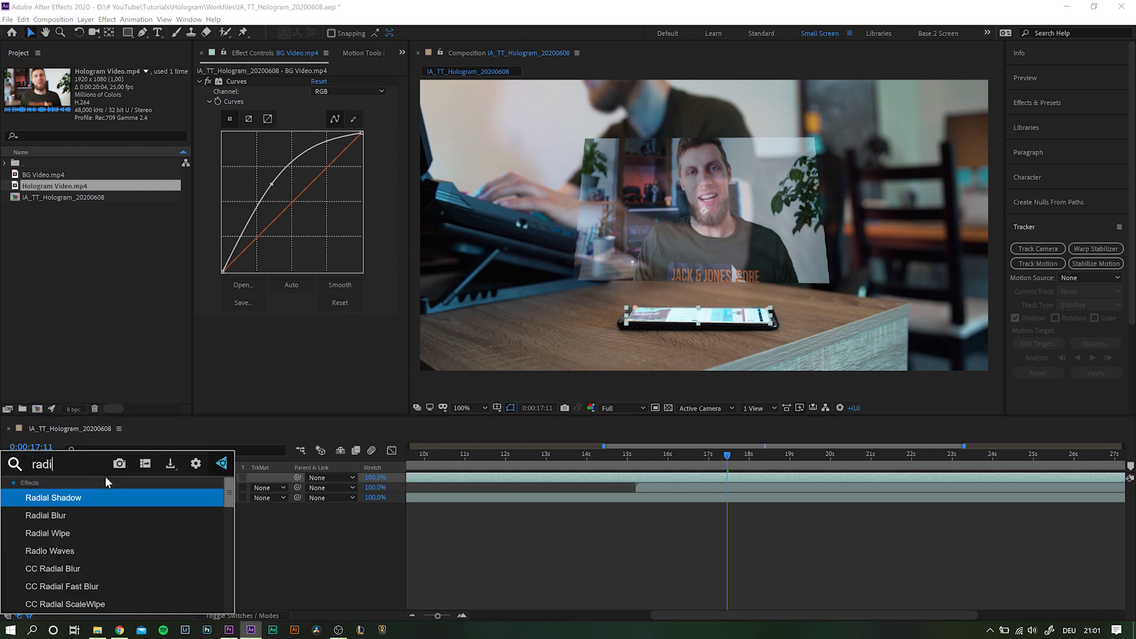
pyautogui.press('Down')
pyautogui.press('Return')
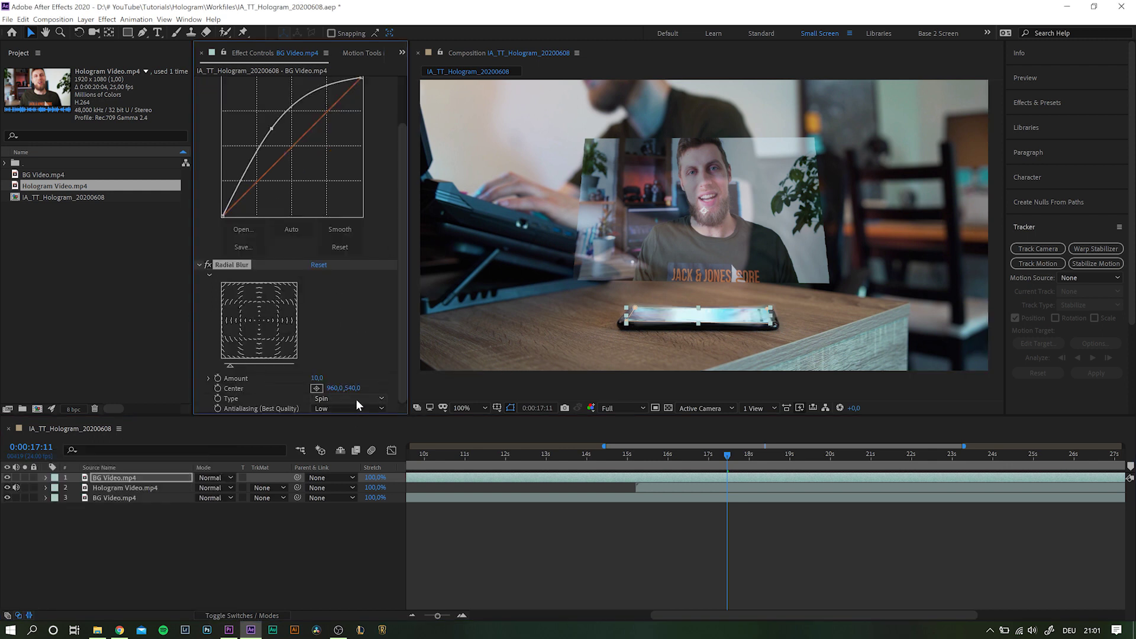
pyautogui.click(356, 400)
pyautogui.click(340, 421)
# Centre the zoom blur below the phone near 936,1035 and set Amount to 154.
pyautogui.moveTo(317, 377); pyautogui.dragTo(356, 378)
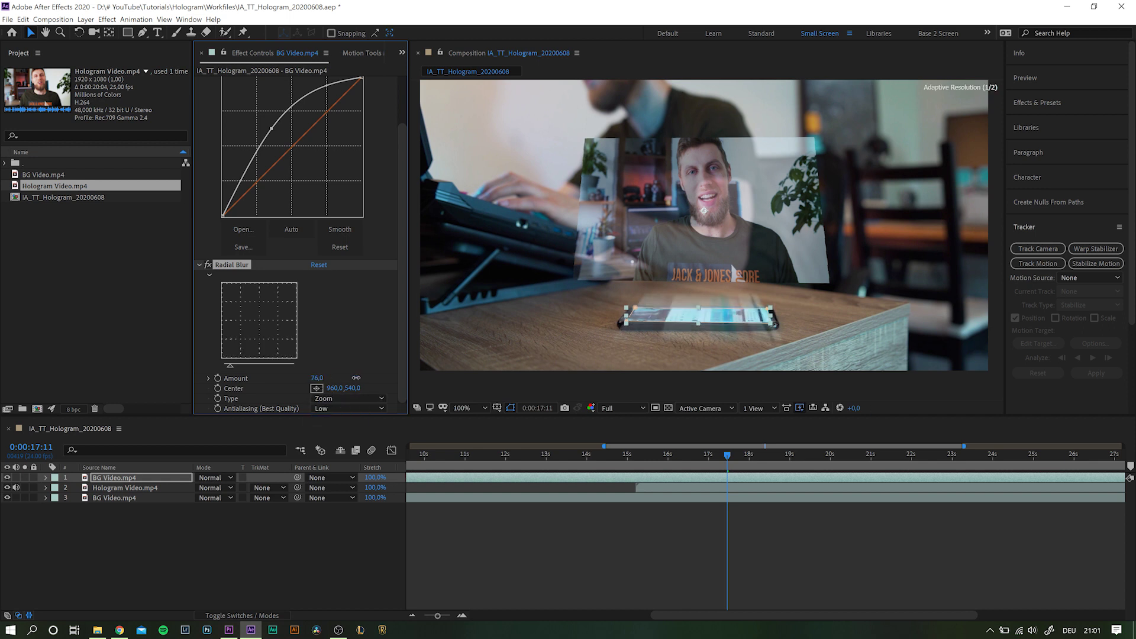
pyautogui.click(315, 387)
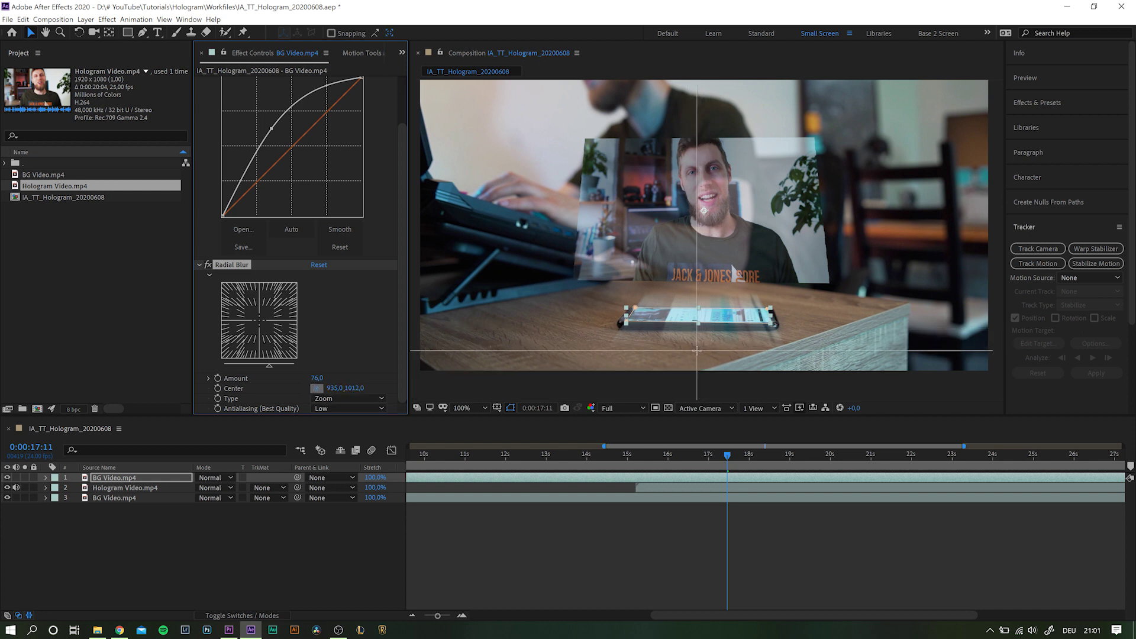
pyautogui.click(697, 351)
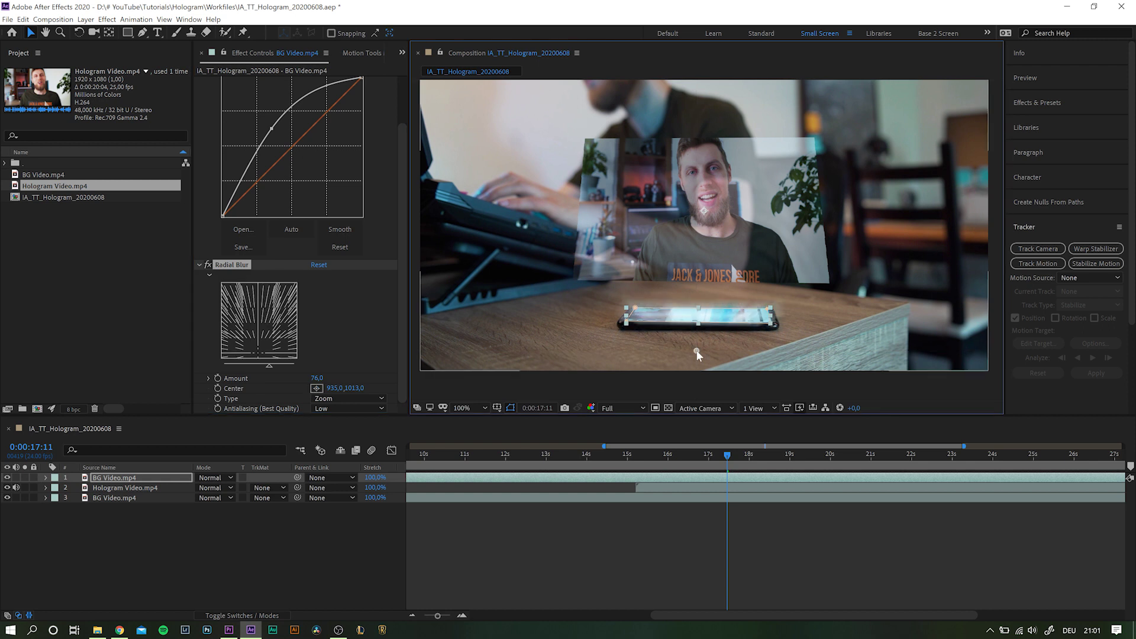
pyautogui.moveTo(696, 349); pyautogui.dragTo(697, 356)
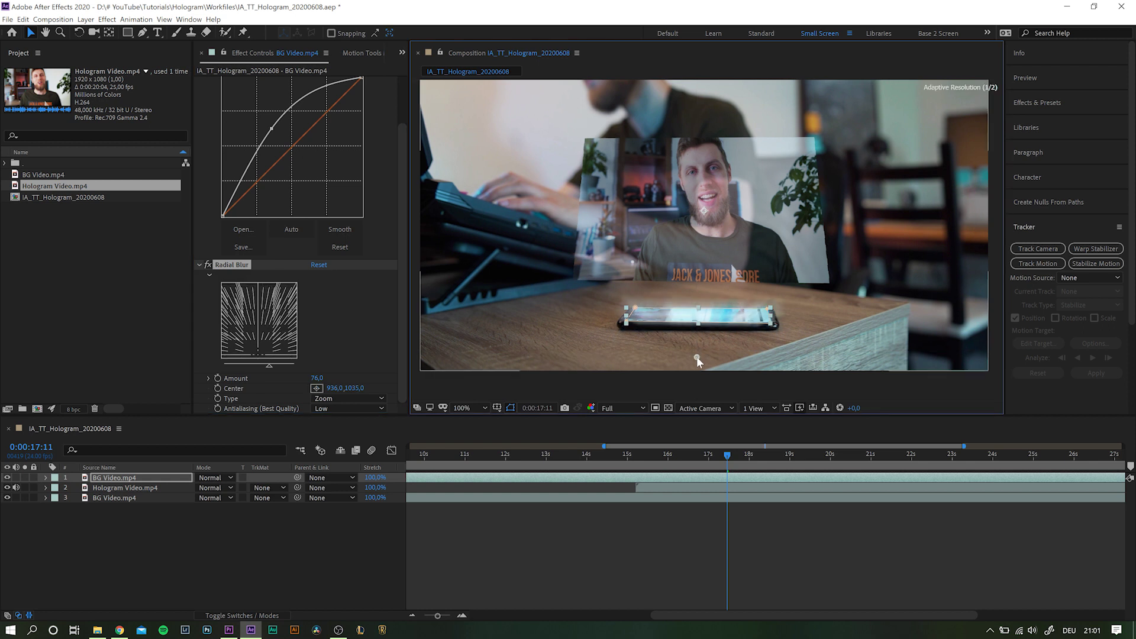
pyautogui.moveTo(324, 378); pyautogui.dragTo(367, 378)
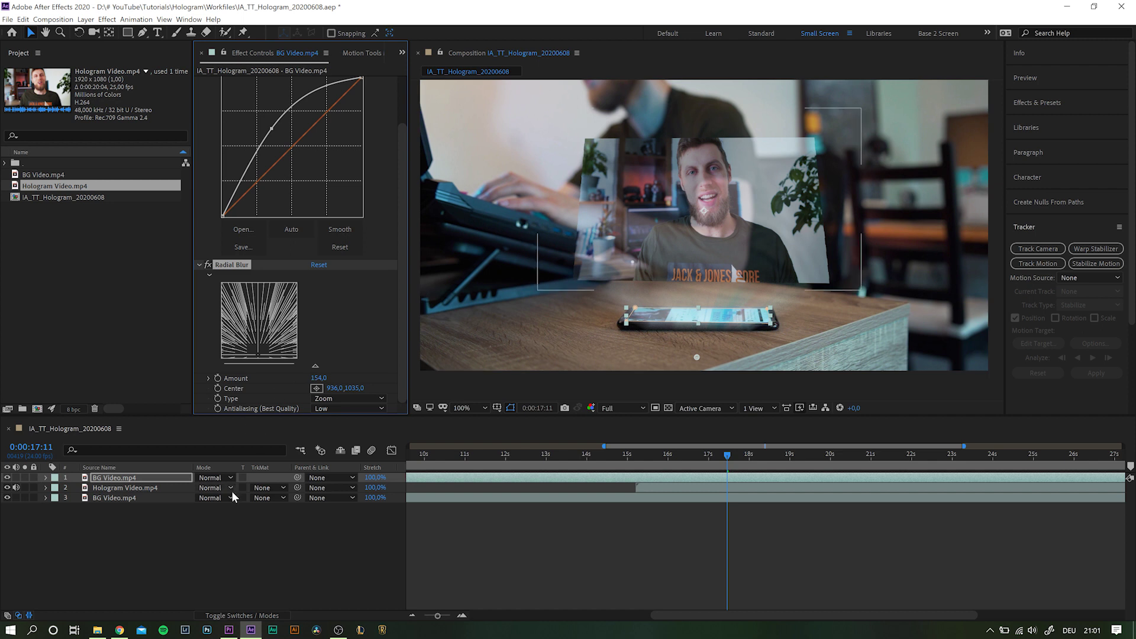
# Keyframe the beam's blur Amount in line with the hologram's timing, setting it to 0 at 16:10.
pyautogui.click(152, 477)
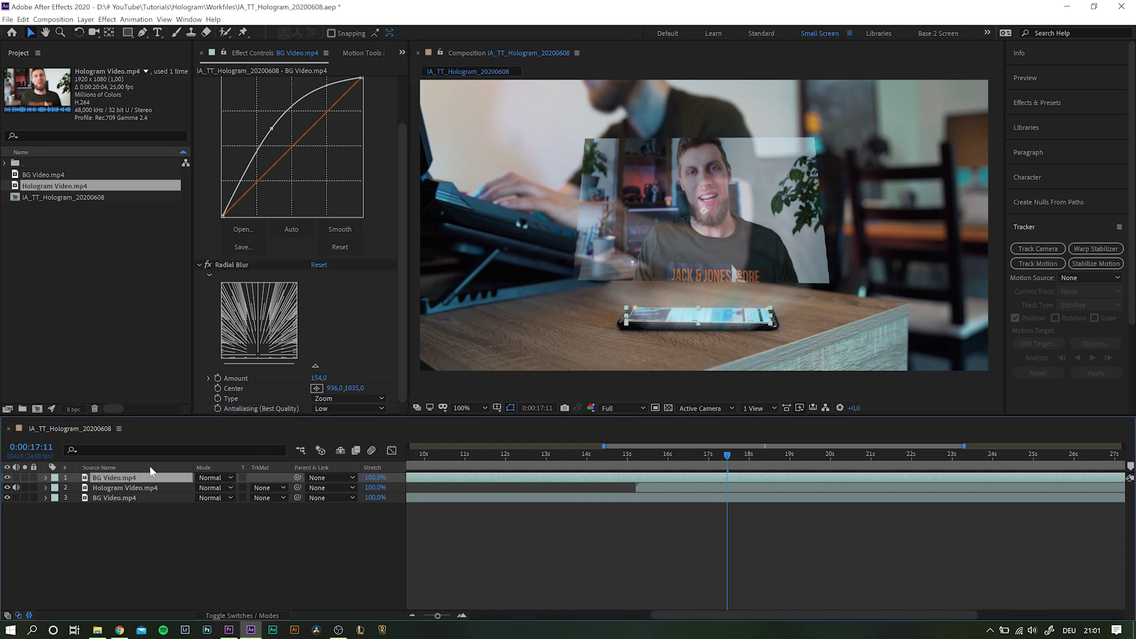
pyautogui.click(218, 377)
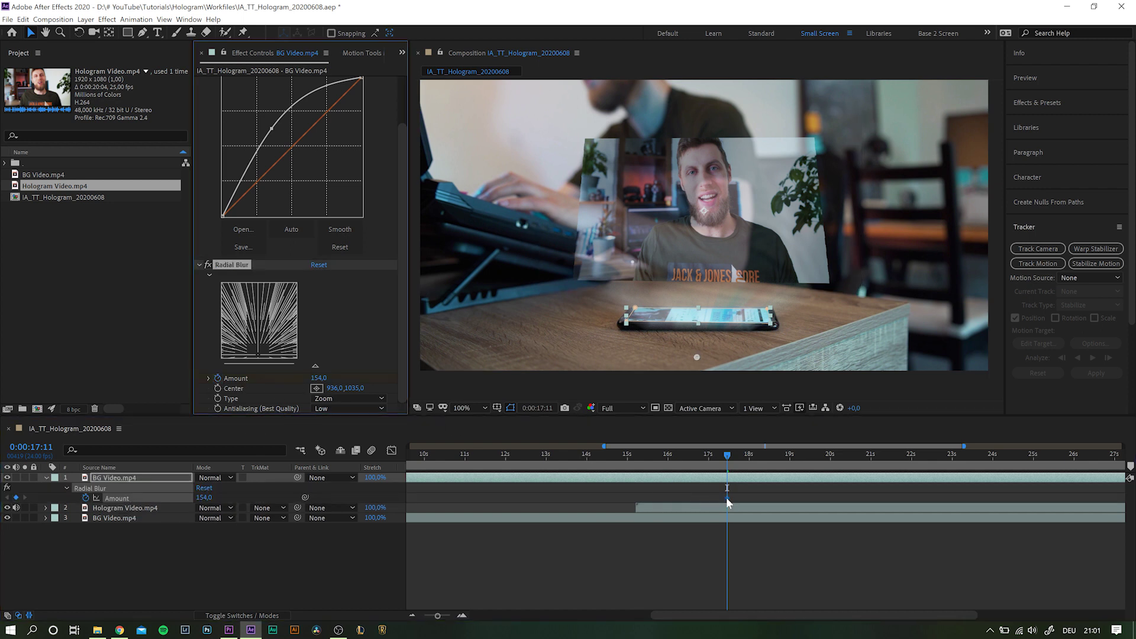
pyautogui.click(704, 508)
pyautogui.press('u')
pyautogui.moveTo(727, 498); pyautogui.dragTo(702, 500)
pyautogui.click(685, 457)
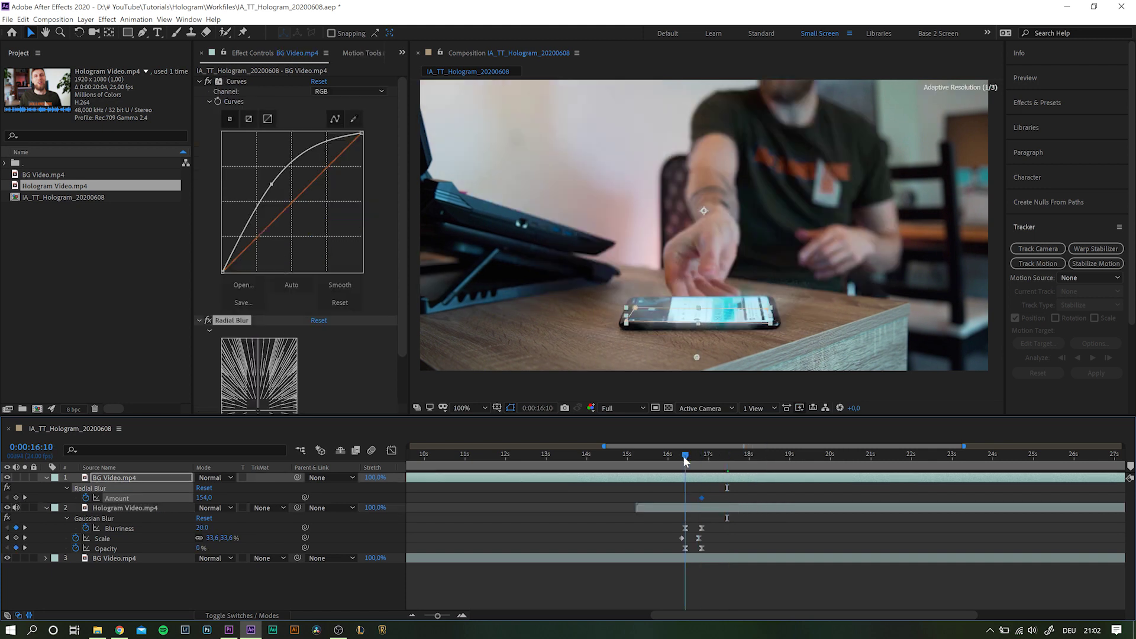
pyautogui.click(204, 498)
pyautogui.write('0')
pyautogui.press('Return')
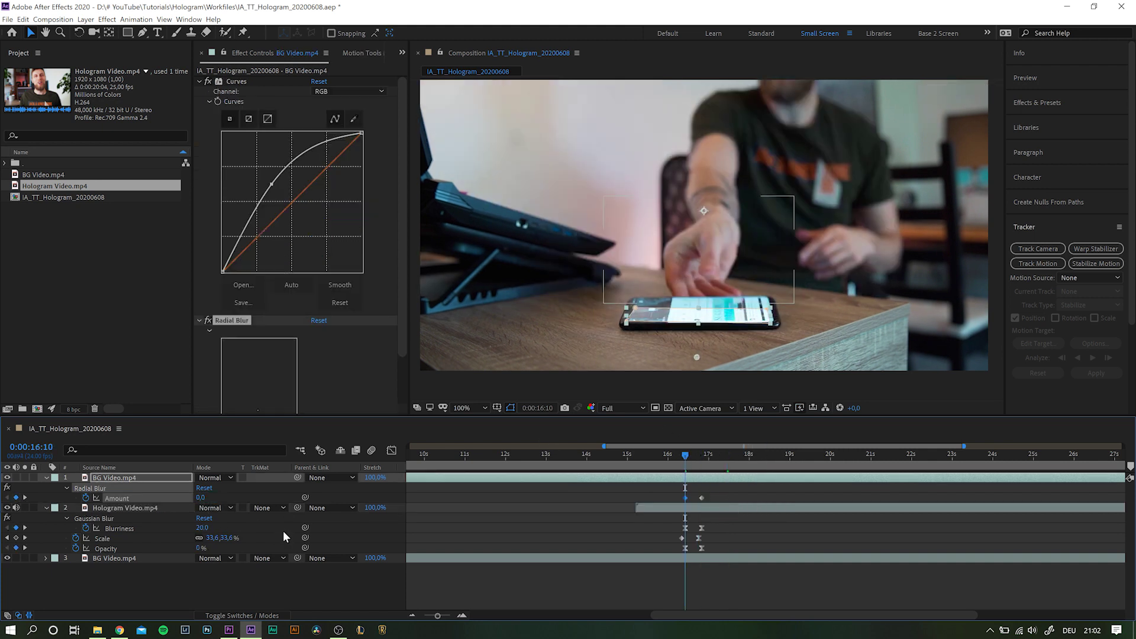
# Keyframe the beam's Opacity from 0% at 16:10 to 100% at 16:20, then scrub to preview.
pyautogui.hotkey('alt', 'shift', 't')
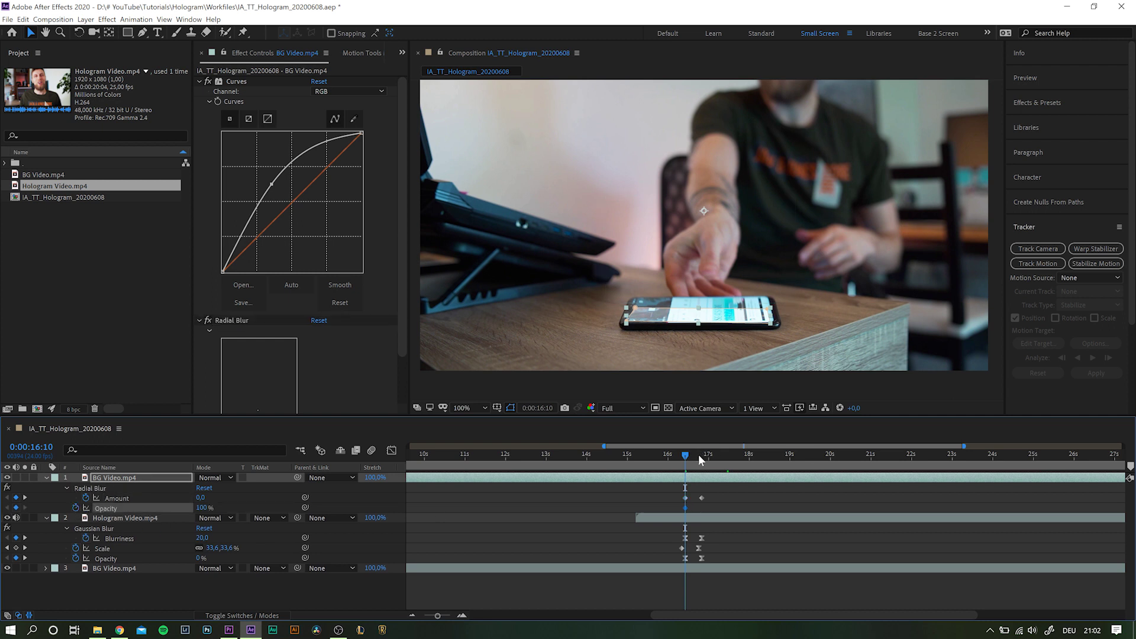
pyautogui.hotkey('shift', 'pagedown')
pyautogui.click(16, 507)
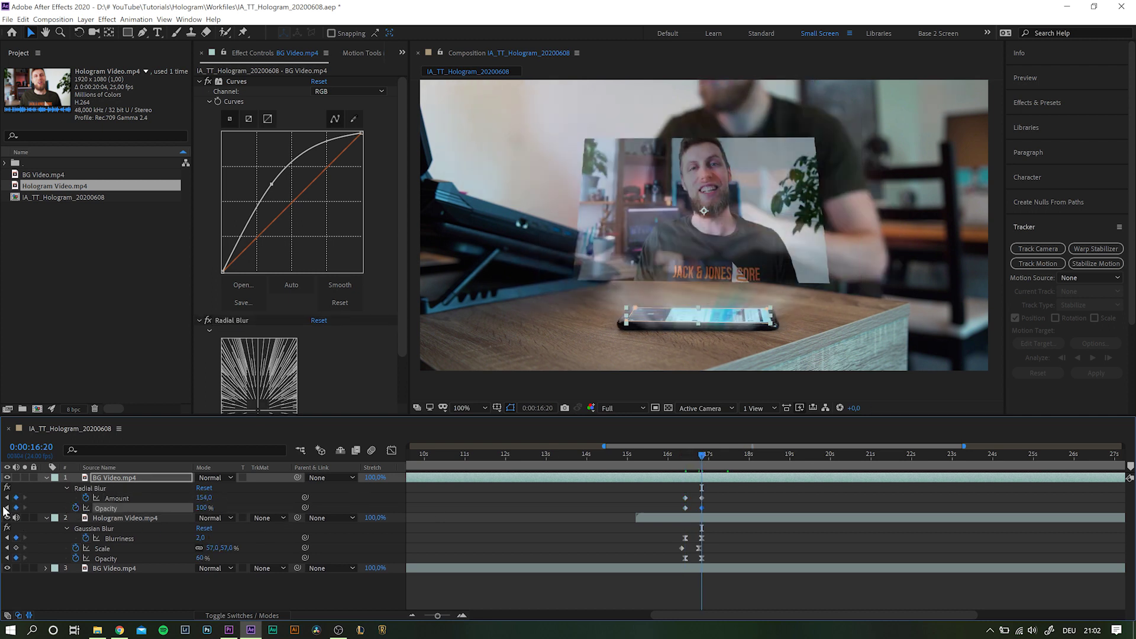
pyautogui.click(7, 508)
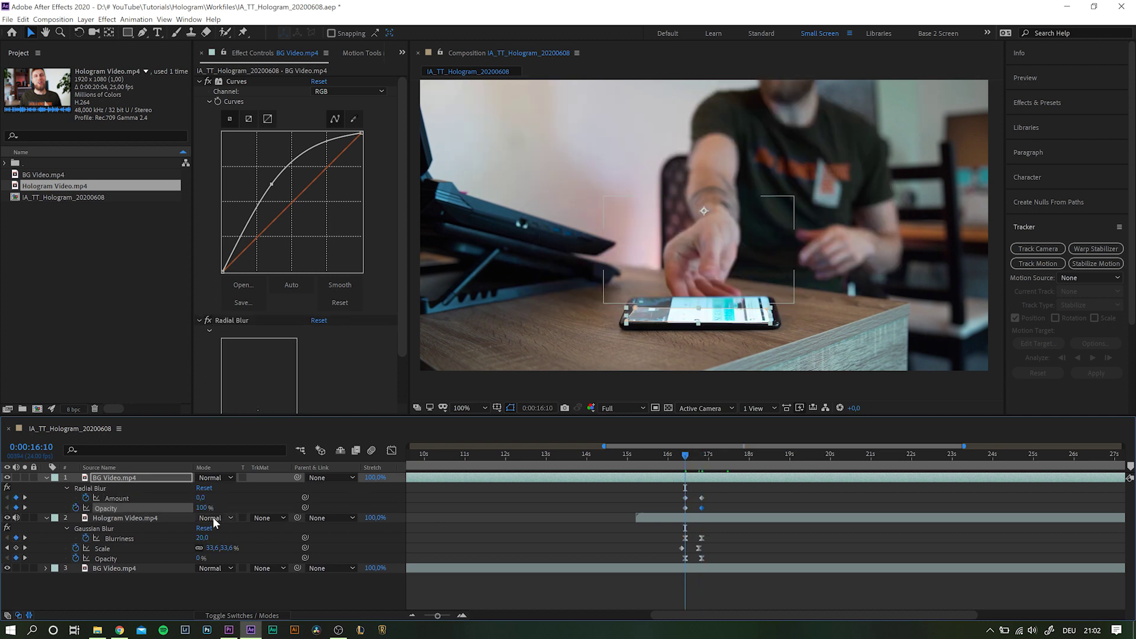
pyautogui.click(687, 456)
pyautogui.moveTo(687, 459); pyautogui.dragTo(796, 459)
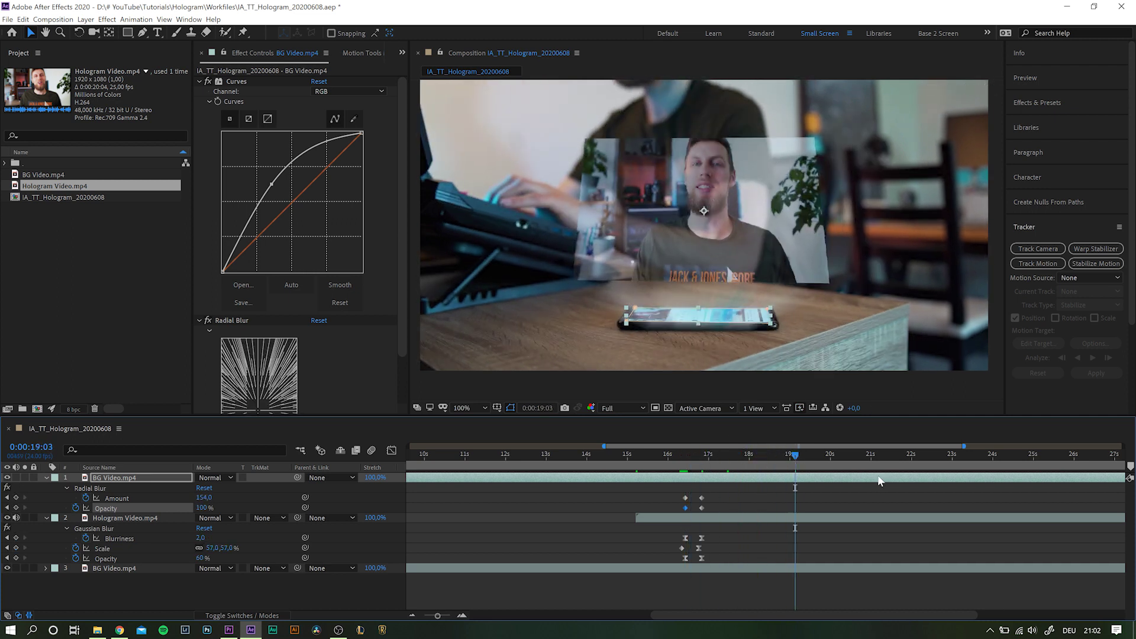
# Select the hologram layer and start a pre-compose (Ctrl+Shift+C) named 'Hologram Video'.
pyautogui.click(746, 514)
pyautogui.click(747, 515)
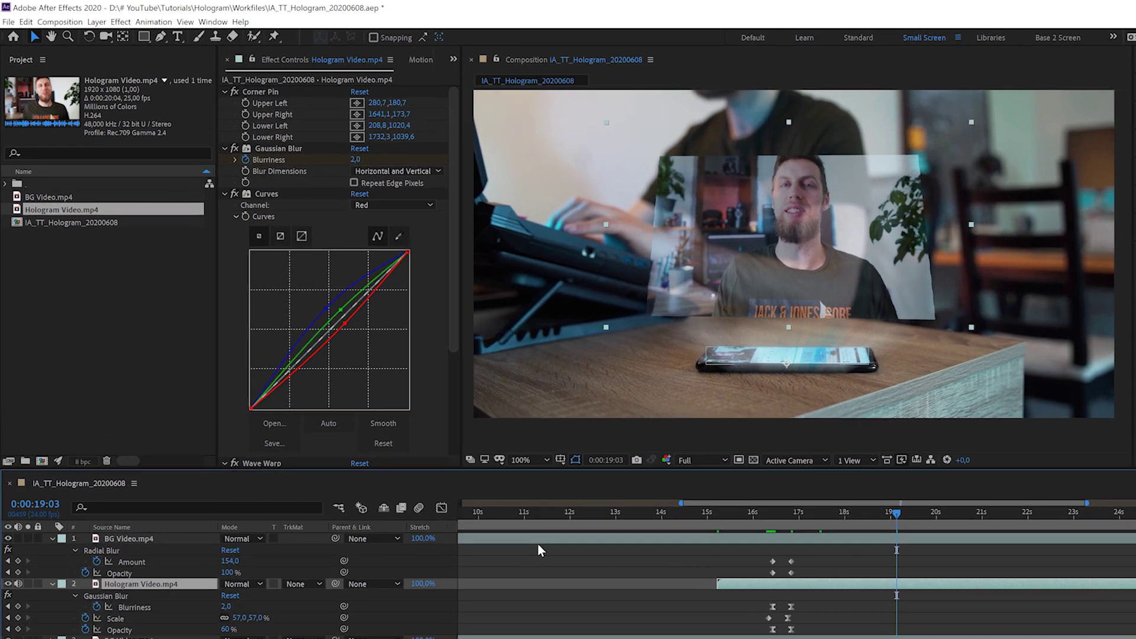
pyautogui.hotkey('ctrl', 'shift', 'c')
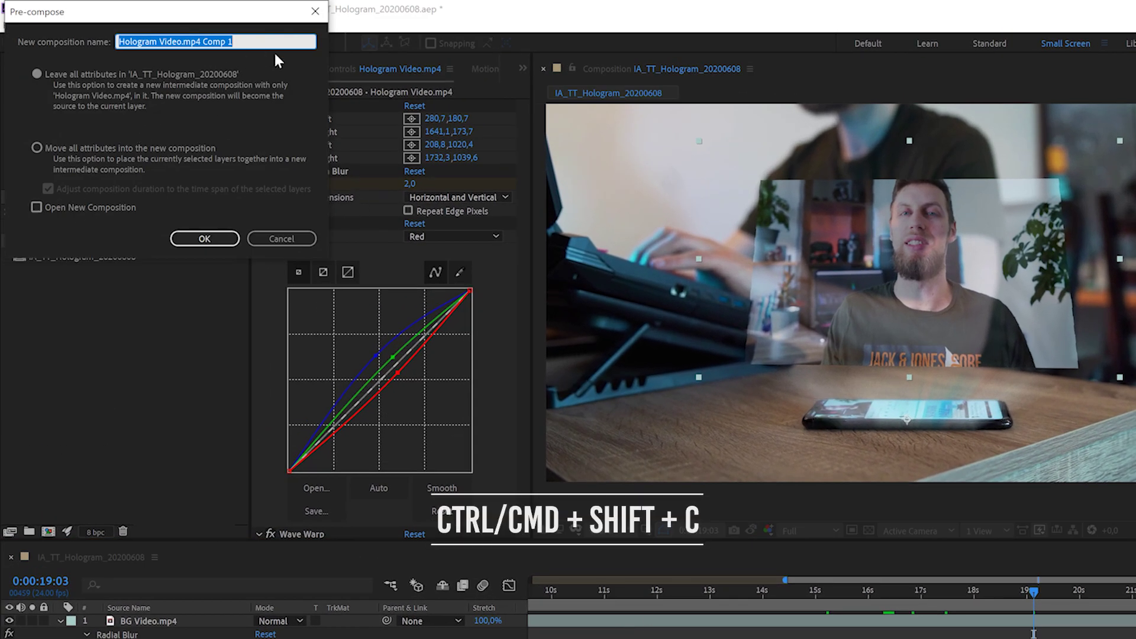
pyautogui.write('Hologram Video')
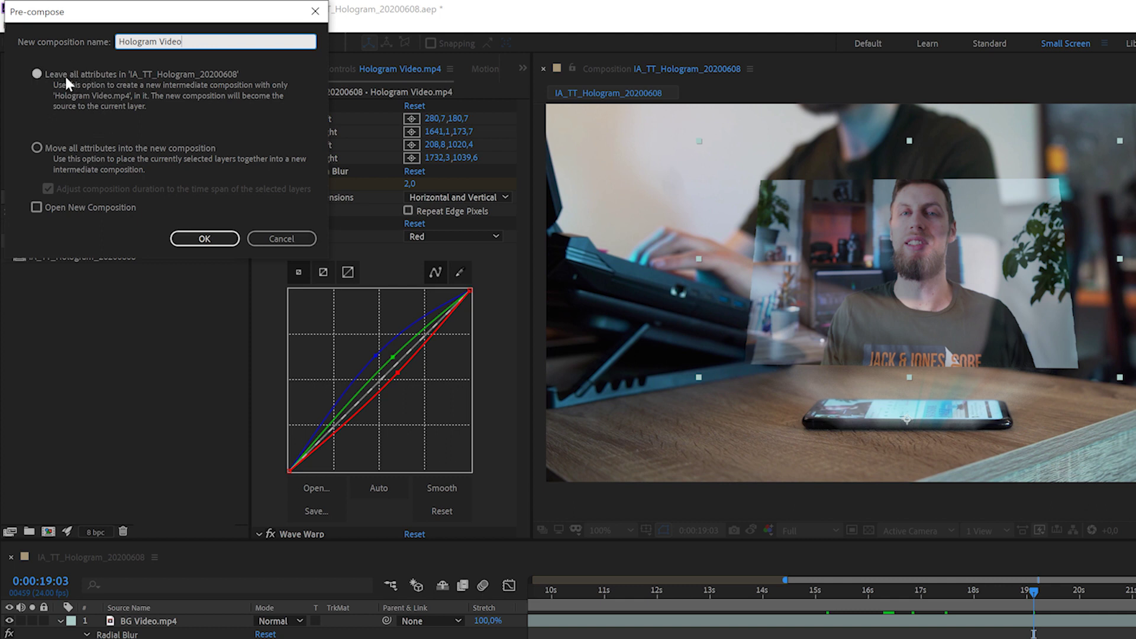
# Confirm the Hologram Video pre-compose and preview its animation from 16 to 19 seconds.
pyautogui.click(207, 239)
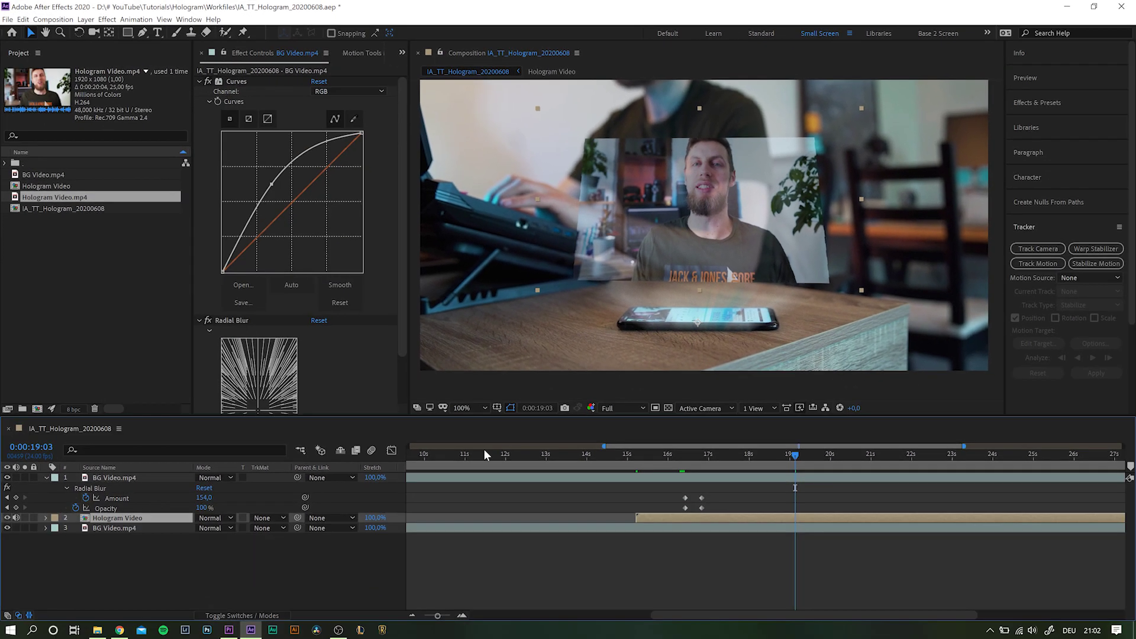
pyautogui.moveTo(657, 455); pyautogui.dragTo(688, 456)
pyautogui.press('u')
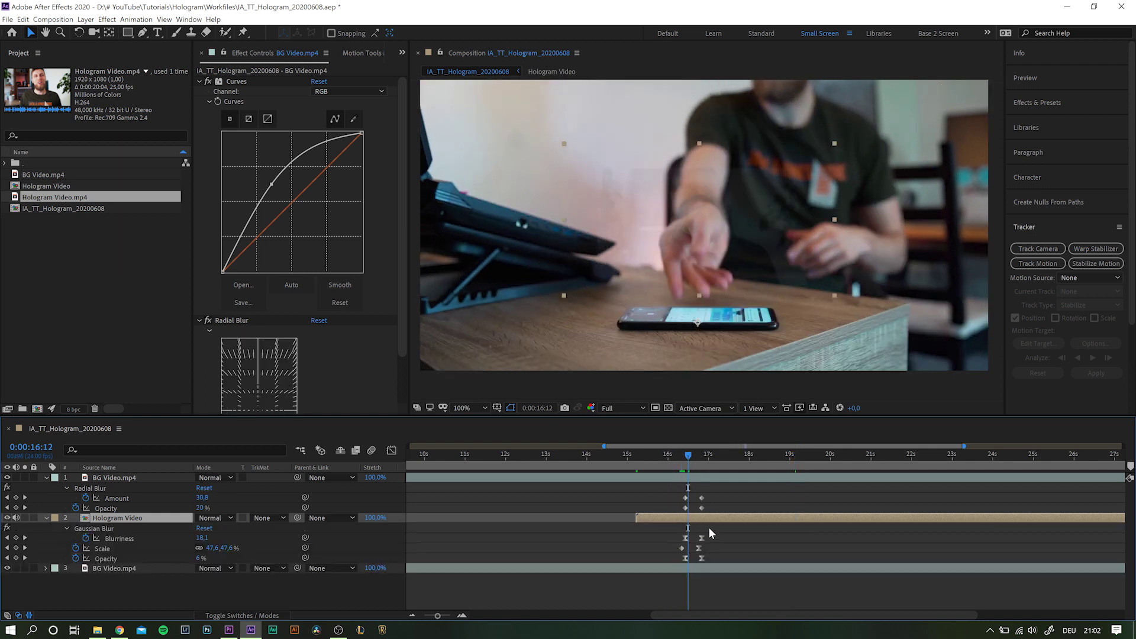
pyautogui.moveTo(692, 461); pyautogui.dragTo(820, 460)
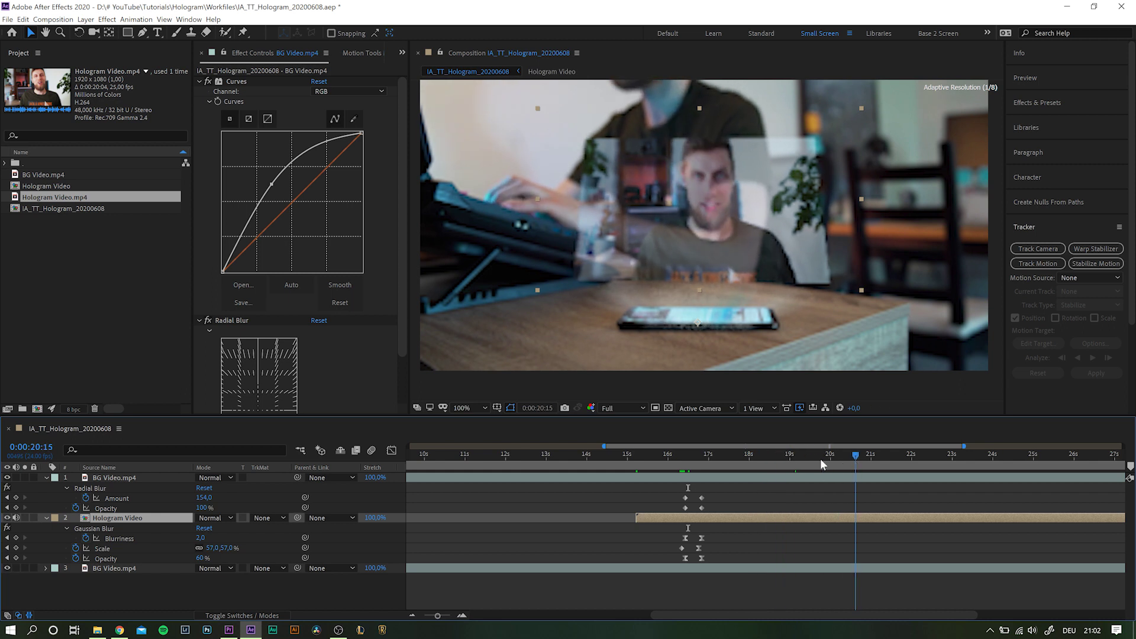
# Inspect the Hologram Video.mp4 clip inside the precomp at 4:10, then return to the main comp.
pyautogui.doubleClick(804, 517)
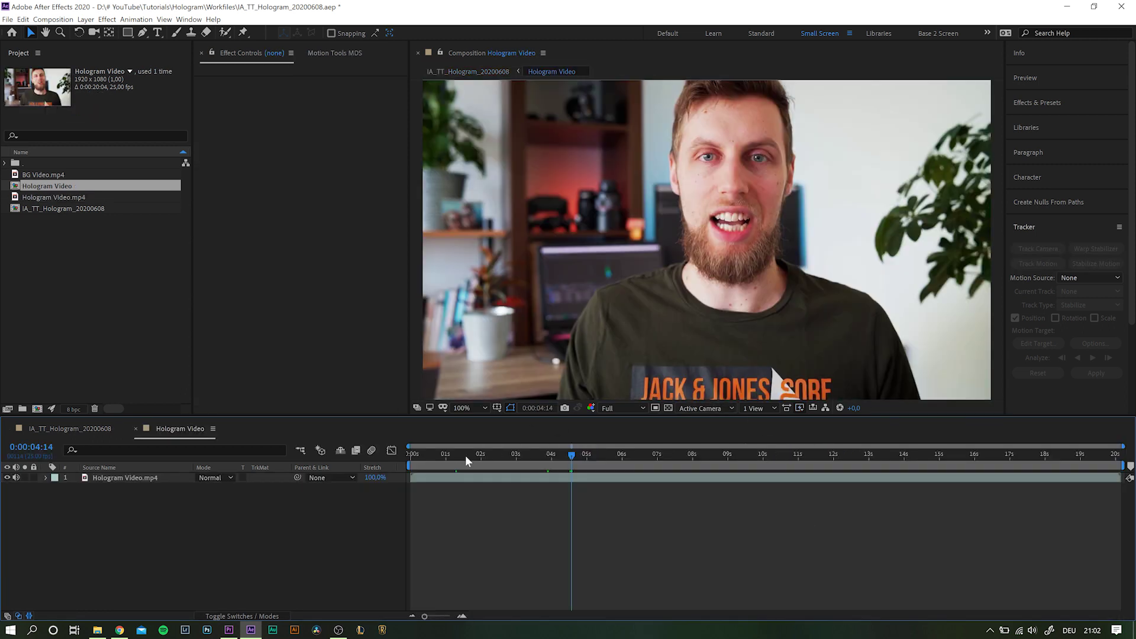
pyautogui.moveTo(571, 455); pyautogui.dragTo(566, 455)
pyautogui.click(652, 478)
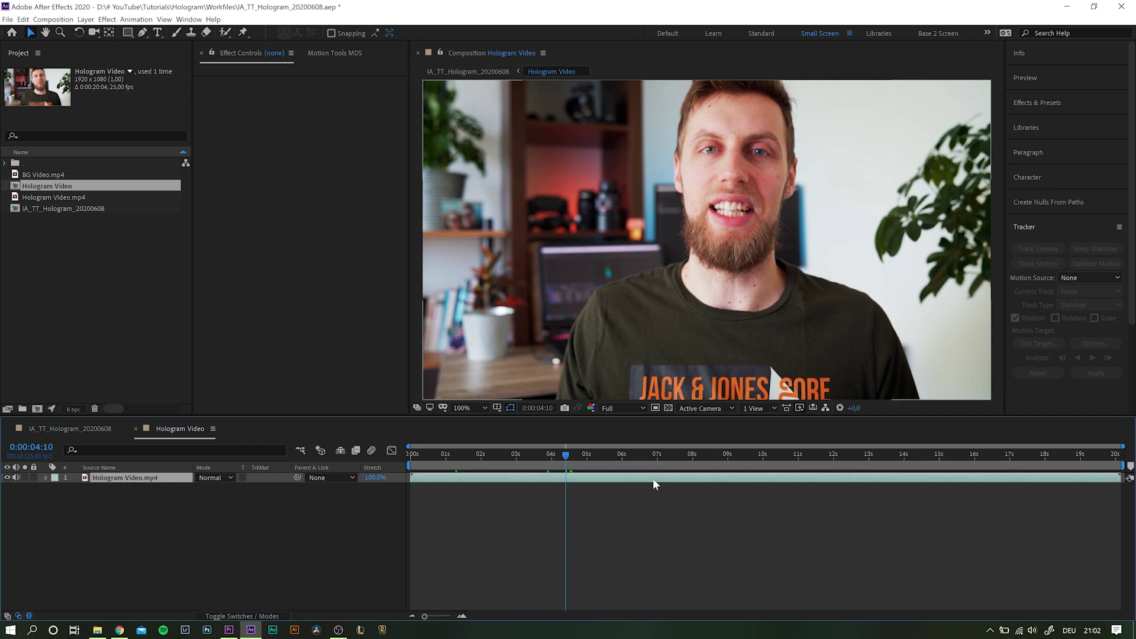
pyautogui.moveTo(653, 484)
pyautogui.mouseDown()
pyautogui.moveTo(581, 482)
pyautogui.moveTo(672, 481)
pyautogui.moveTo(663, 485)
pyautogui.mouseUp()
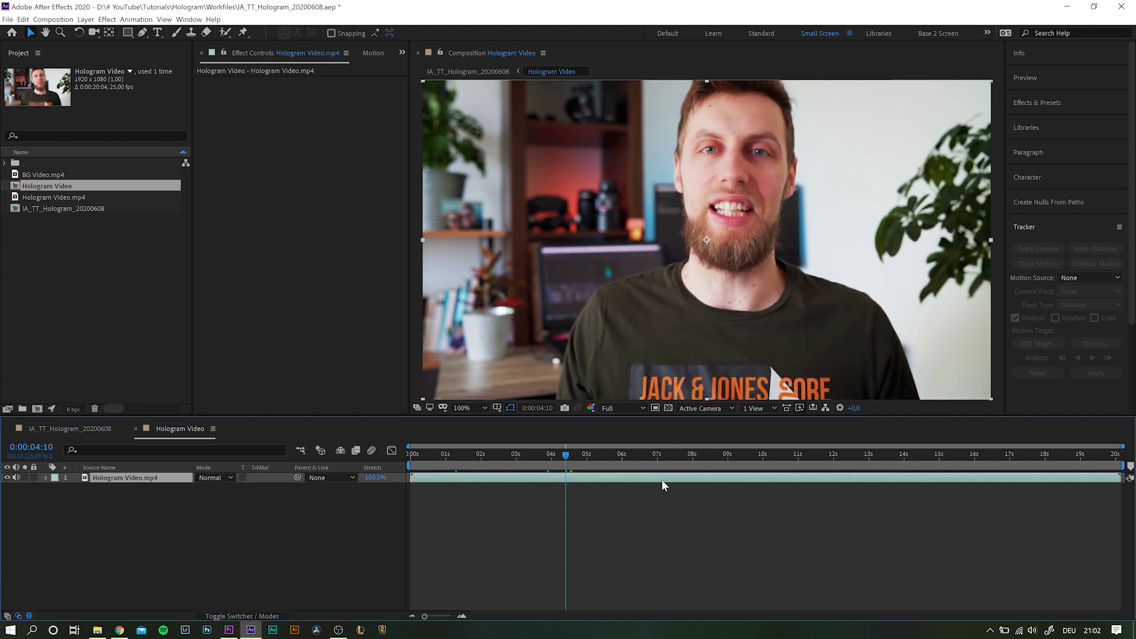
pyautogui.click(87, 430)
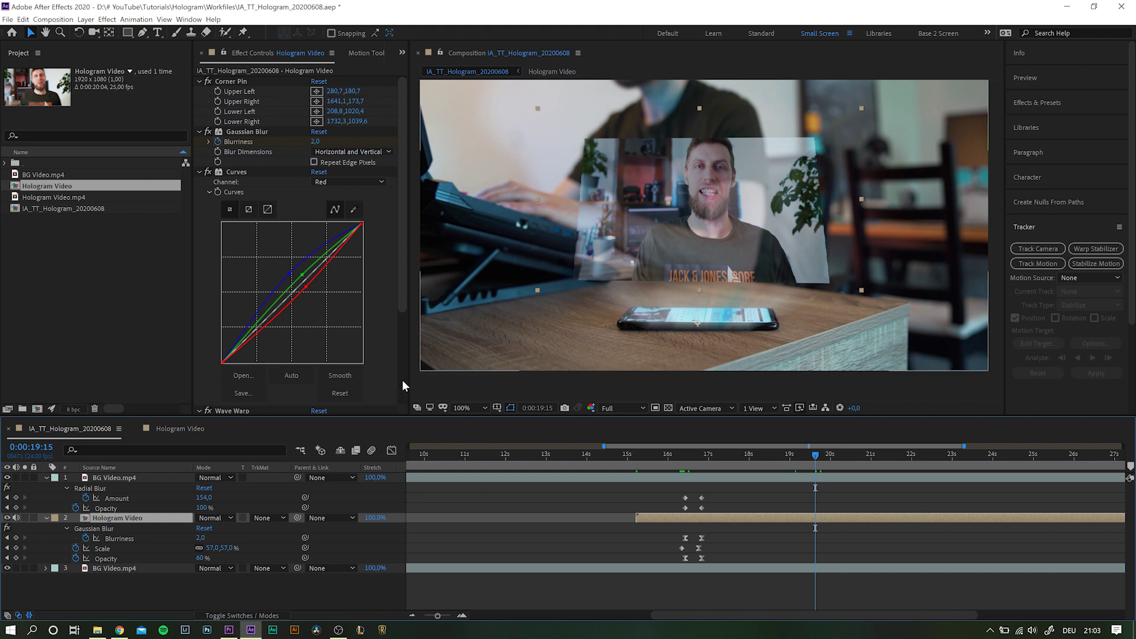
# Add a full-frame rectangle mask to the precomp clip with a 40 px Mask Feather.
pyautogui.click(179, 430)
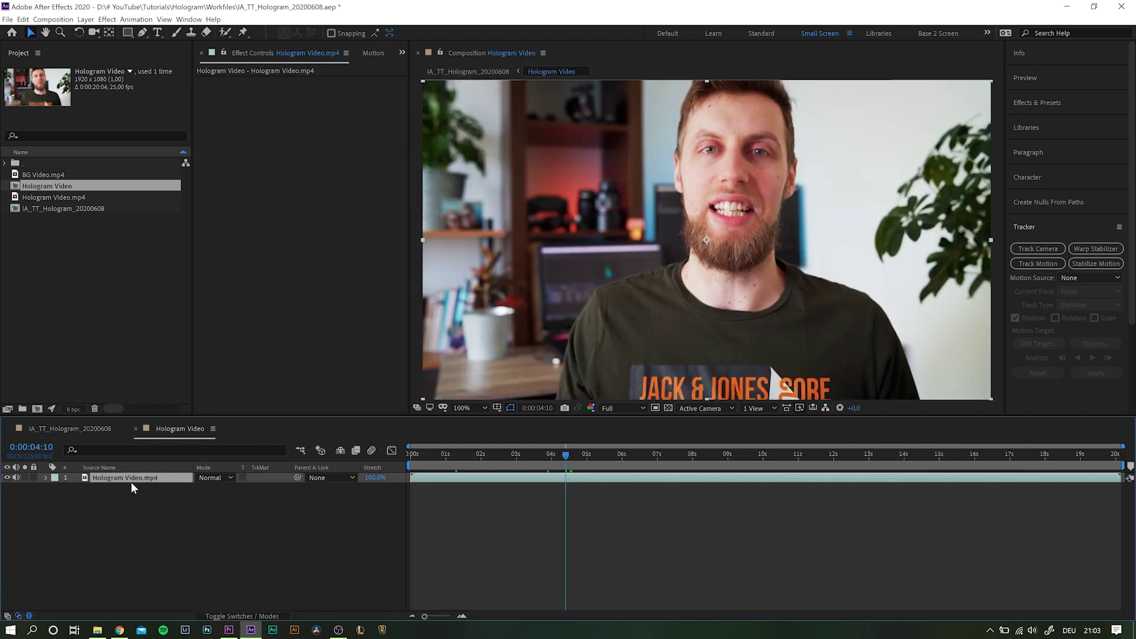
pyautogui.doubleClick(128, 32)
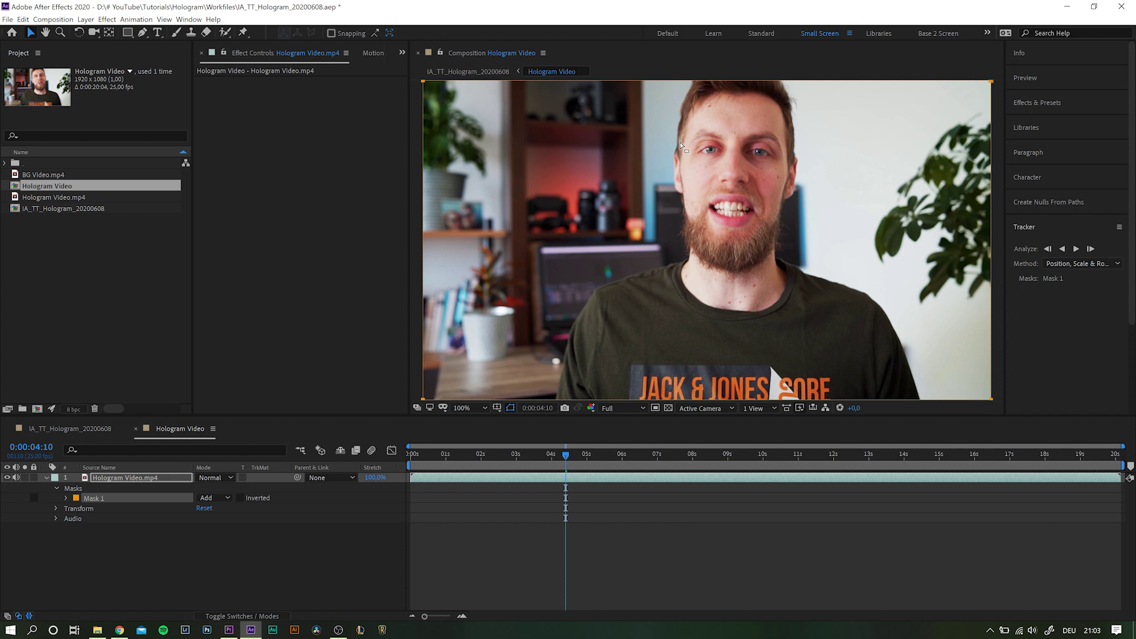
pyautogui.scroll(-2, 671, 274)
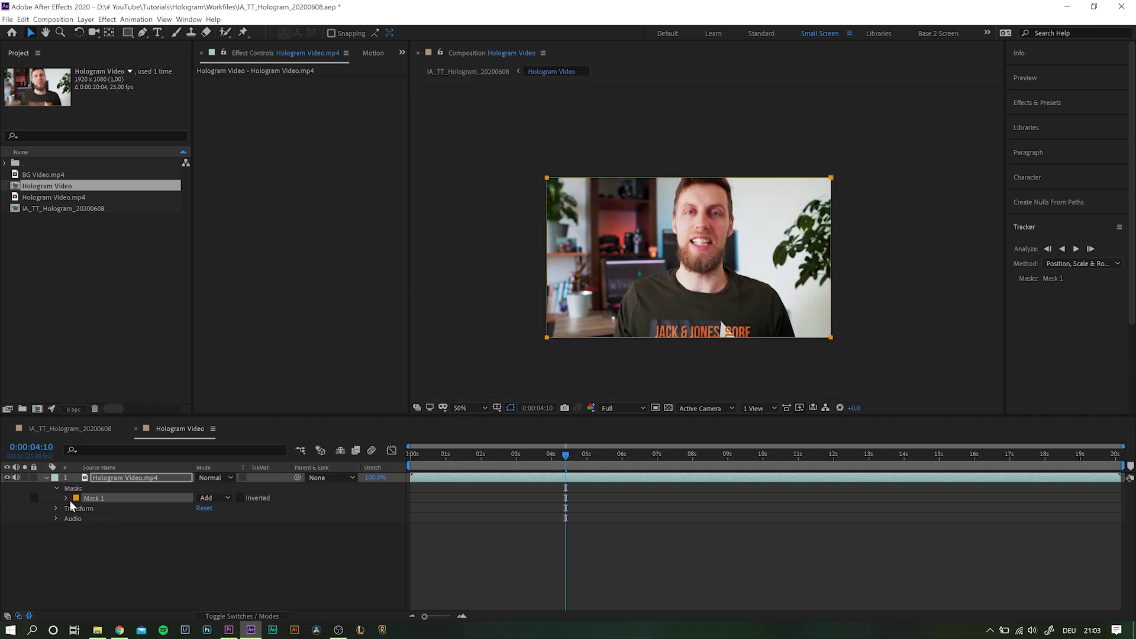
pyautogui.click(97, 490)
pyautogui.press('f')
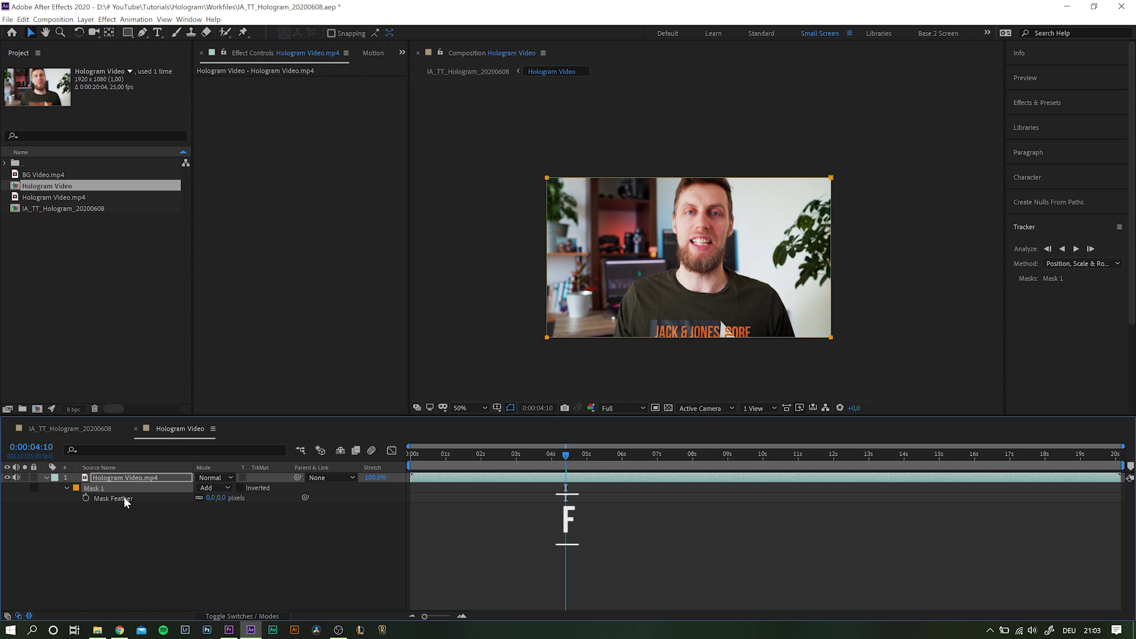
pyautogui.click(219, 499)
pyautogui.write('40')
pyautogui.press('Return')
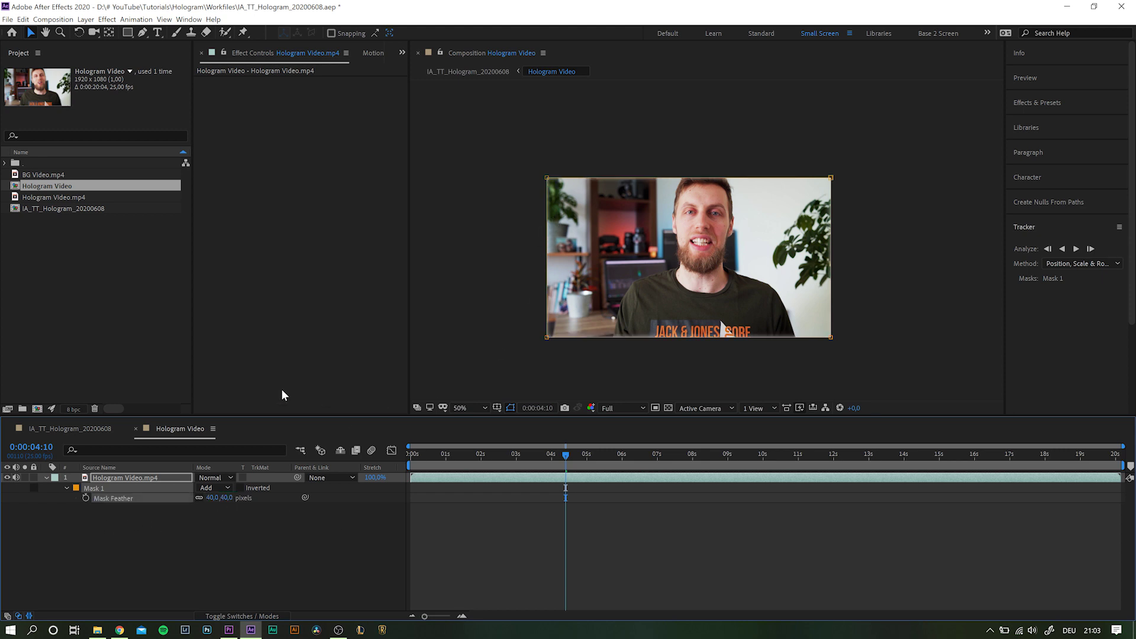
# Check the soft edges in the main comp, then set Mask Expansion to -40 in the precomp.
pyautogui.click(102, 430)
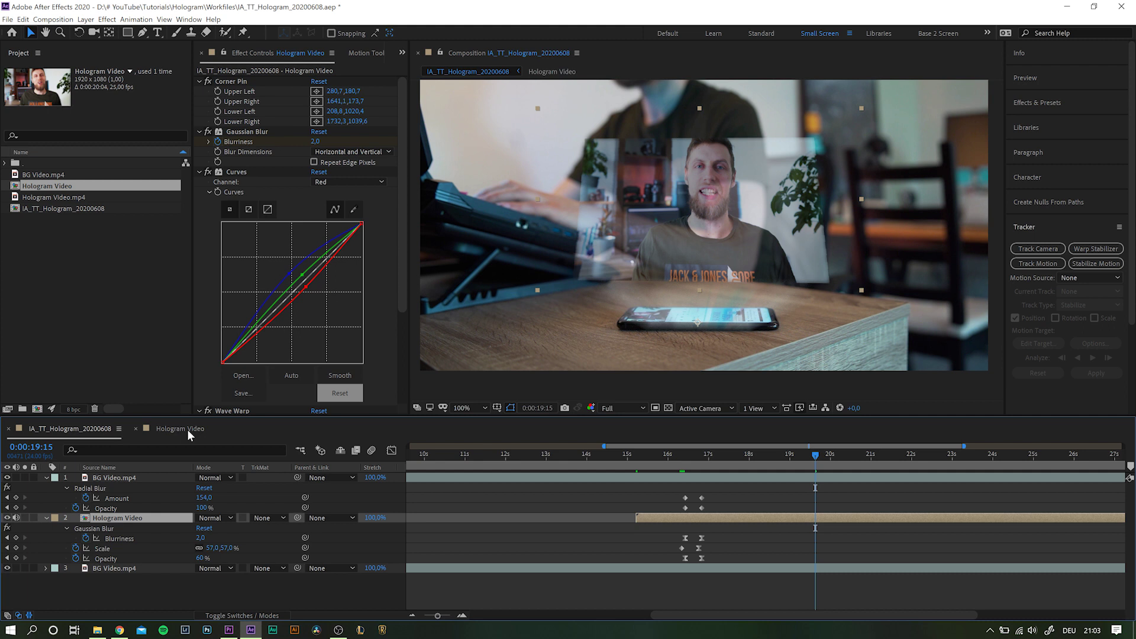
pyautogui.click(187, 428)
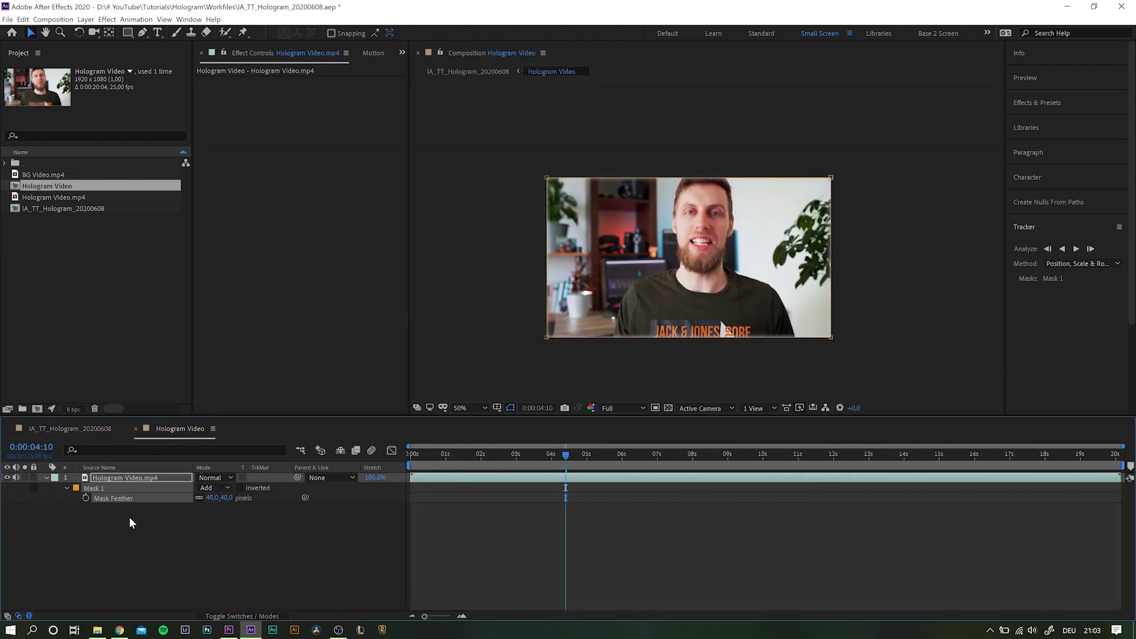
pyautogui.click(70, 488)
pyautogui.click(66, 487)
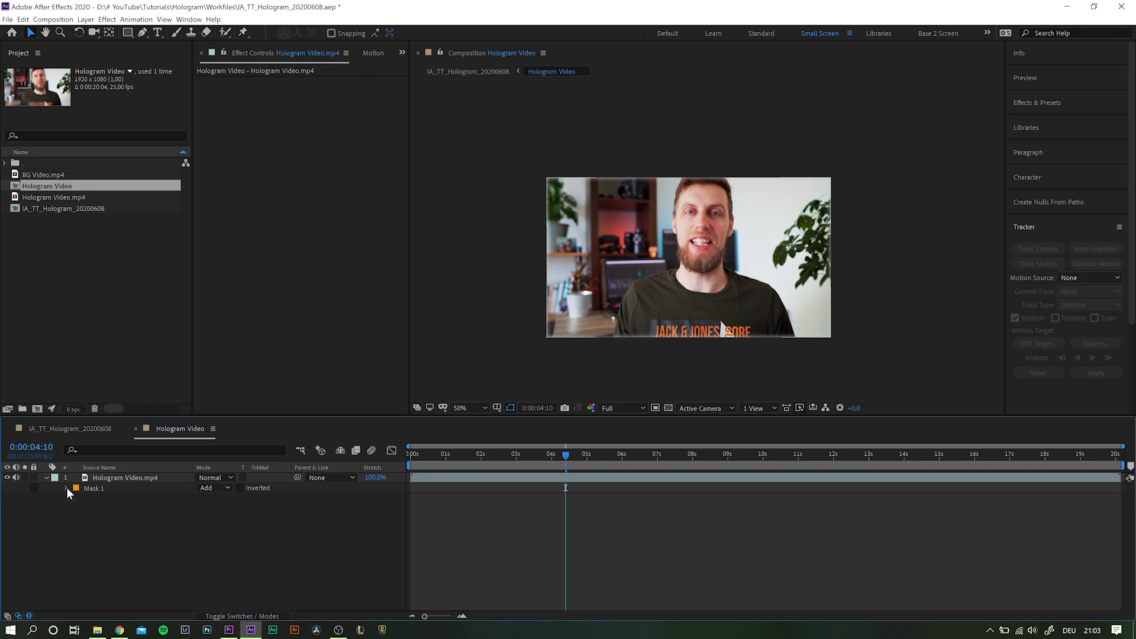
pyautogui.click(67, 488)
pyautogui.click(128, 528)
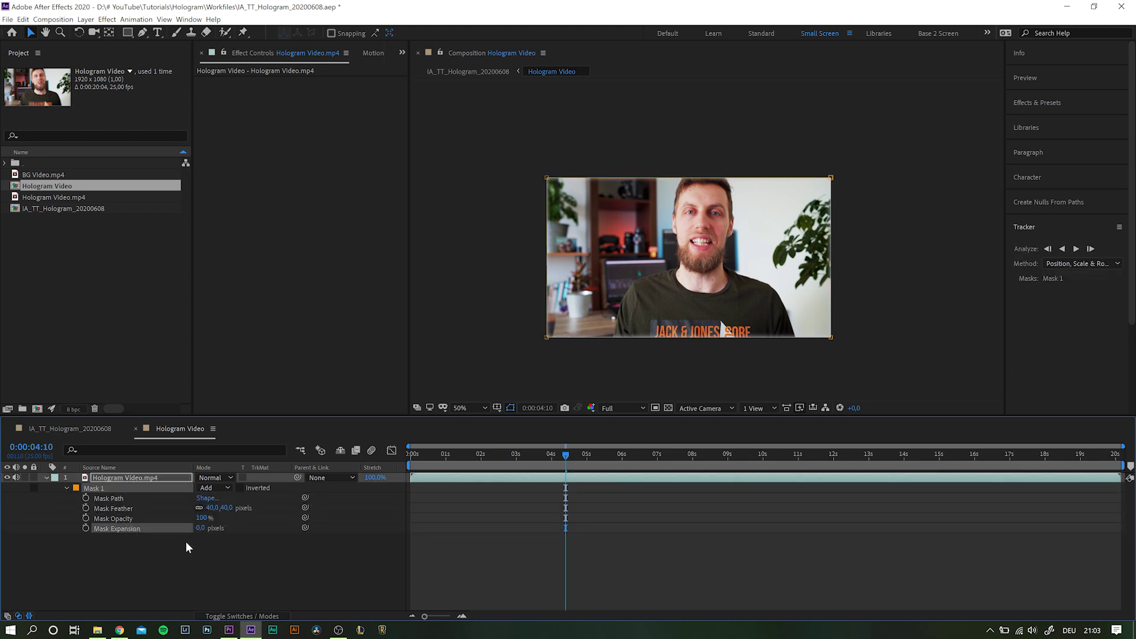
pyautogui.click(201, 528)
pyautogui.write('-40')
pyautogui.press('Return')
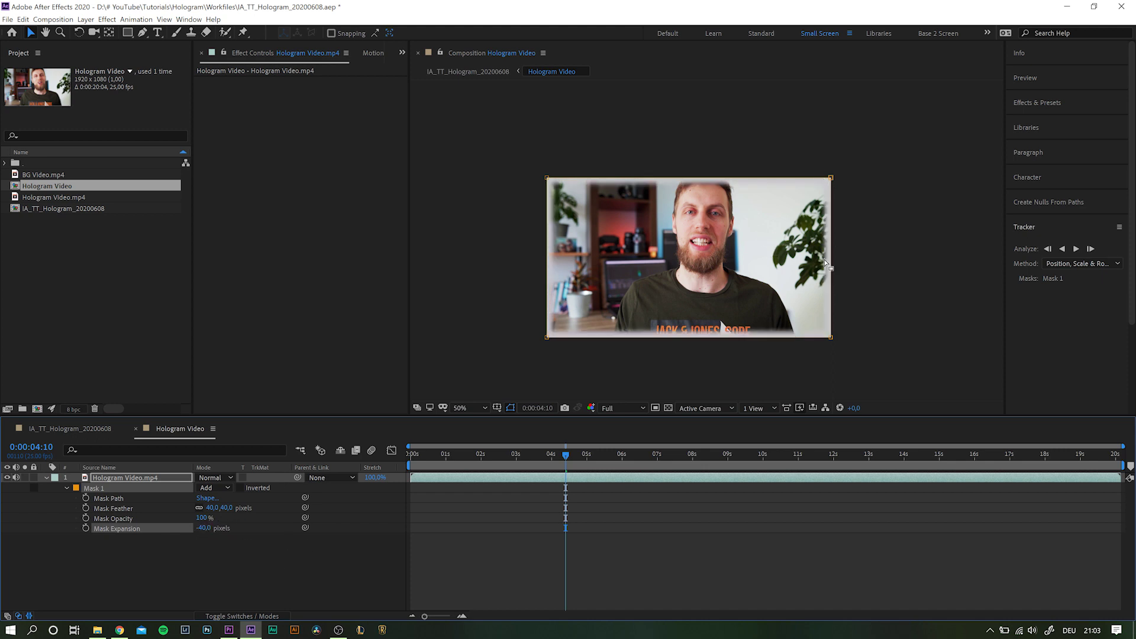
# Preview the hologram around 19 seconds in the main comp and apply Drop Shadow to it.
pyautogui.click(65, 429)
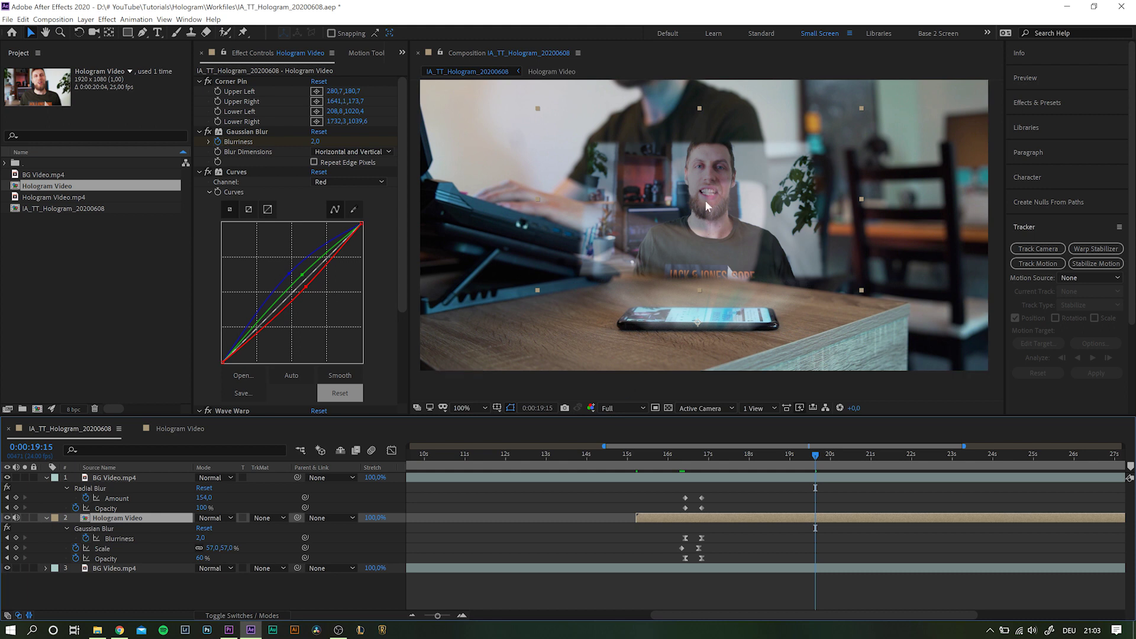
pyautogui.moveTo(818, 456); pyautogui.dragTo(780, 467)
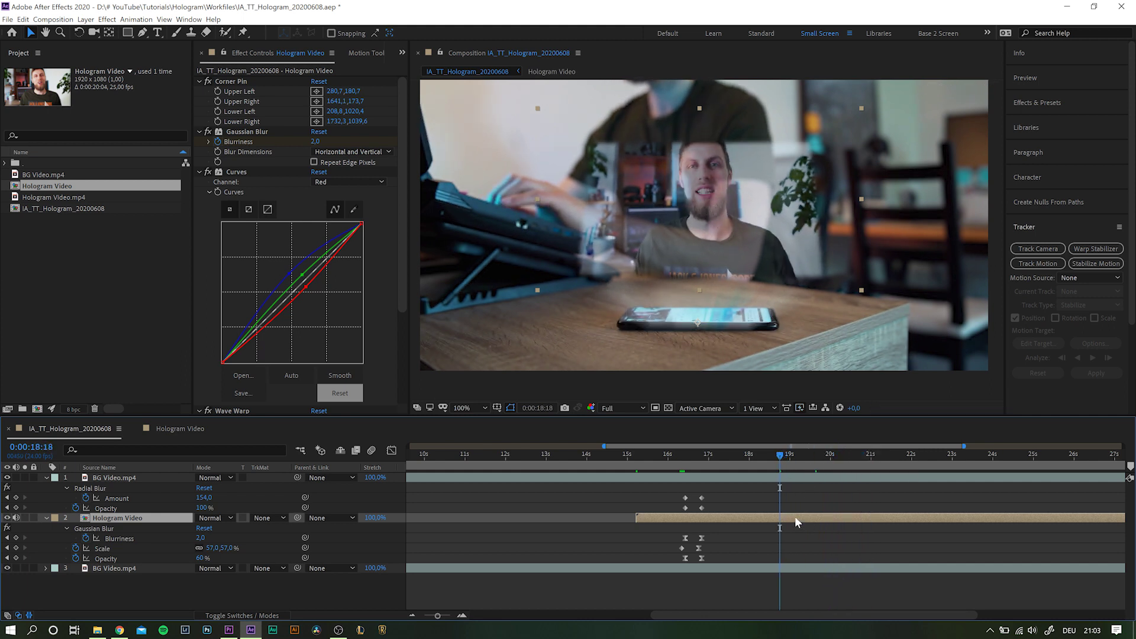
pyautogui.hotkey('ctrl', 'space')
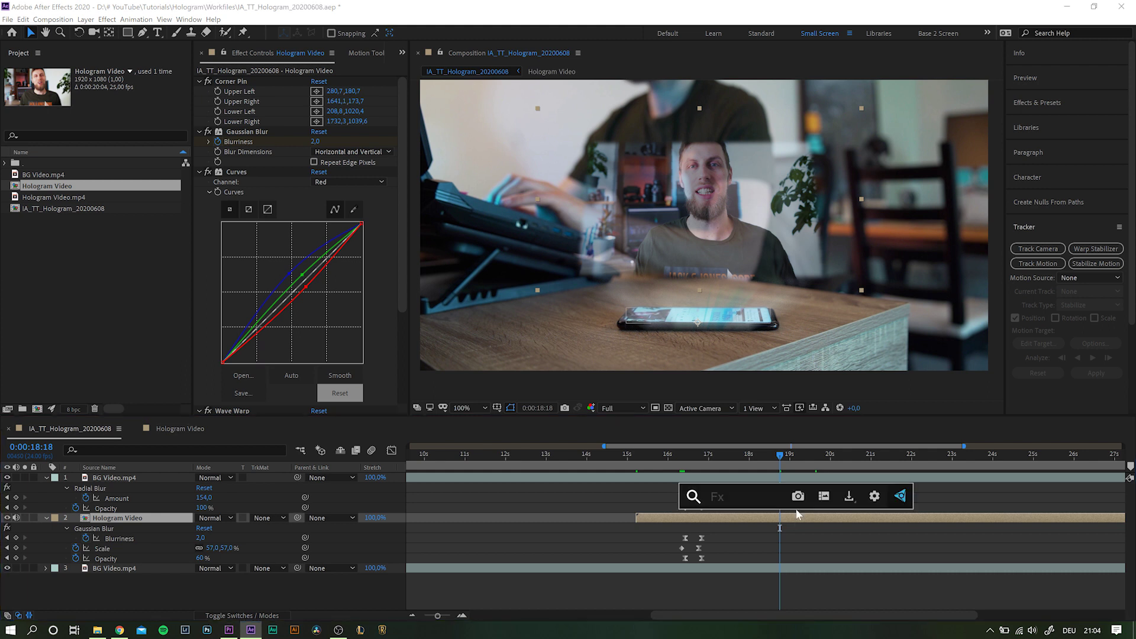
pyautogui.write('drop')
pyautogui.press('Return')
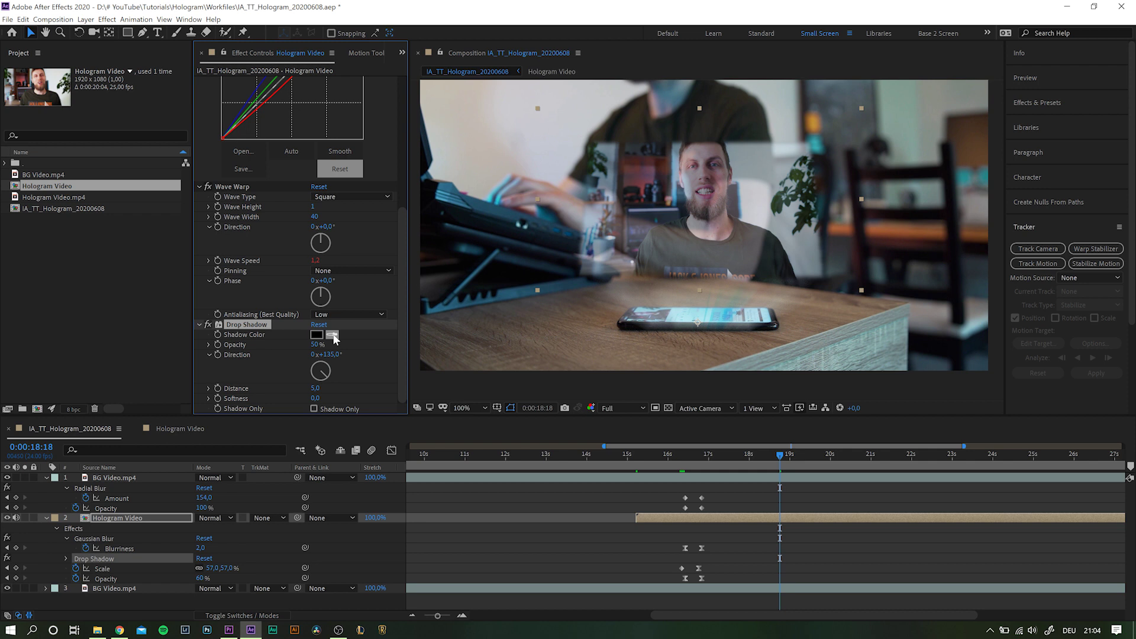
# Set the shadow to a sampled light grey, 100% opacity, 0 distance and 200 softness.
pyautogui.click(332, 336)
pyautogui.click(783, 225)
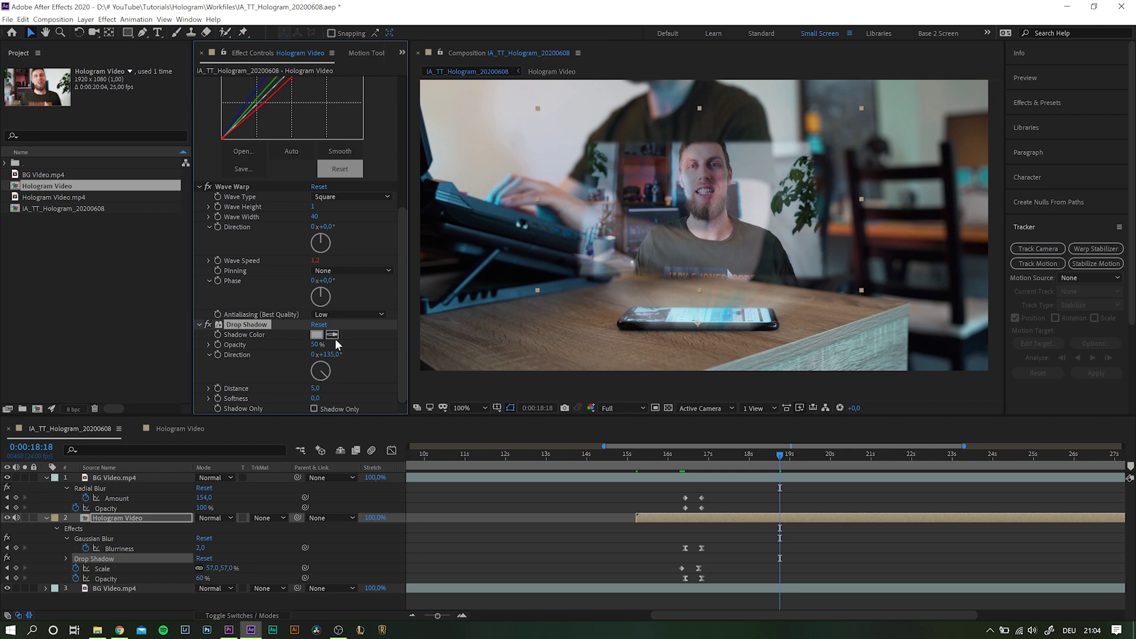
pyautogui.moveTo(467, 344); pyautogui.dragTo(467, 343)
pyautogui.click(315, 389)
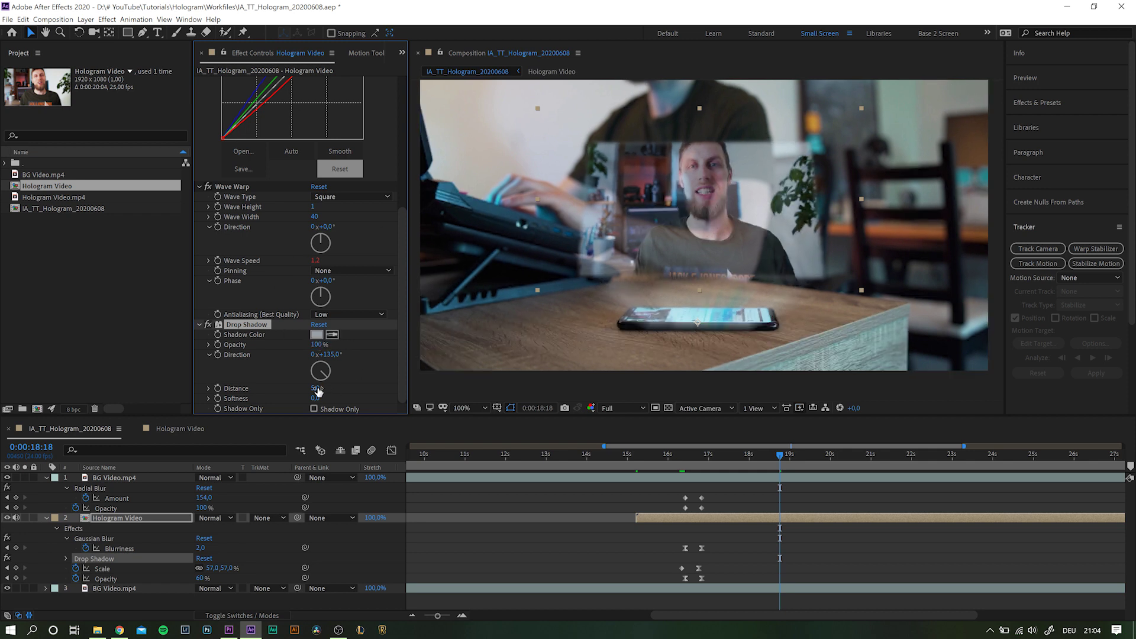
pyautogui.press('Tab')
pyautogui.write('200')
pyautogui.press('Return')
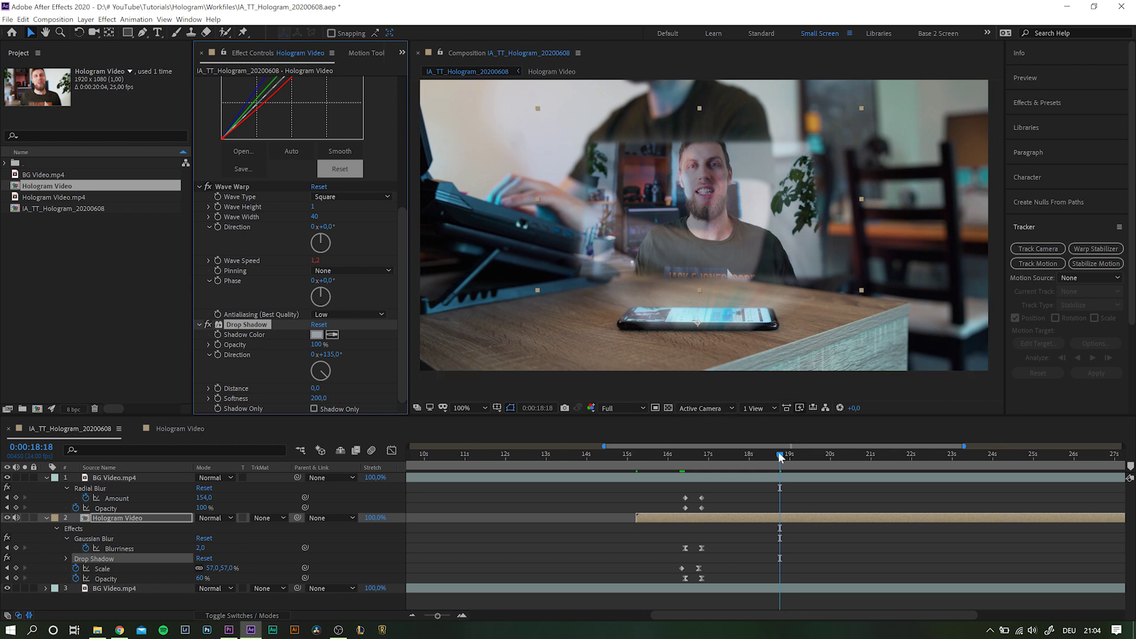
pyautogui.moveTo(780, 456); pyautogui.dragTo(749, 459)
# Apply High-Low Pass to the Hologram Video layer with Cutoff Frequency 1200 and Dry Out 20.
pyautogui.click(739, 519)
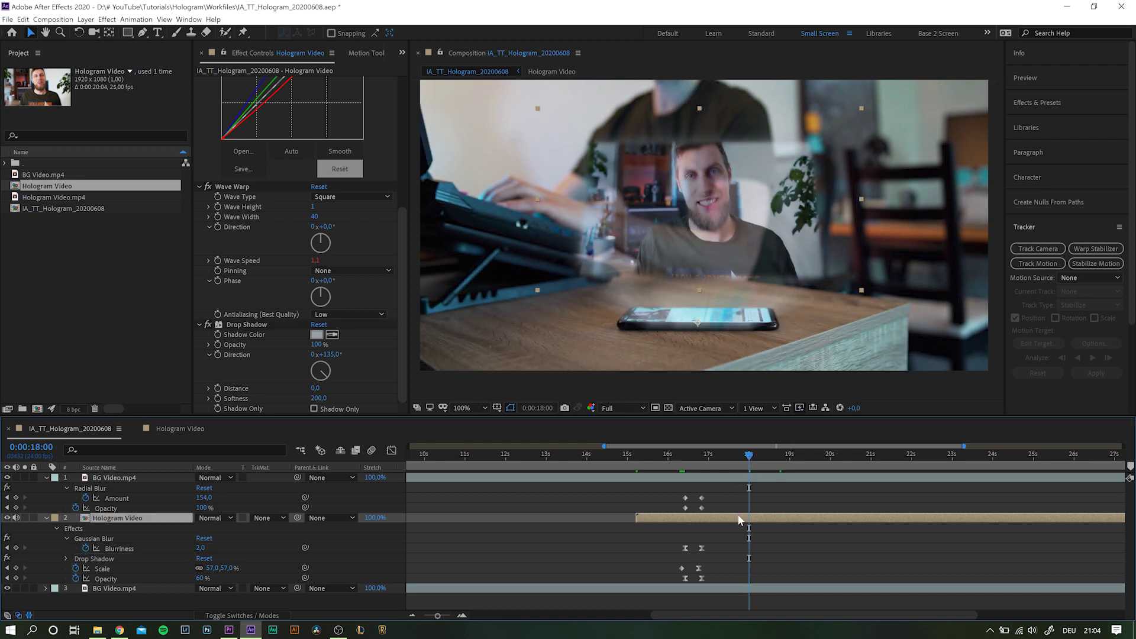
pyautogui.hotkey('ctrl', 'space')
pyautogui.write('high')
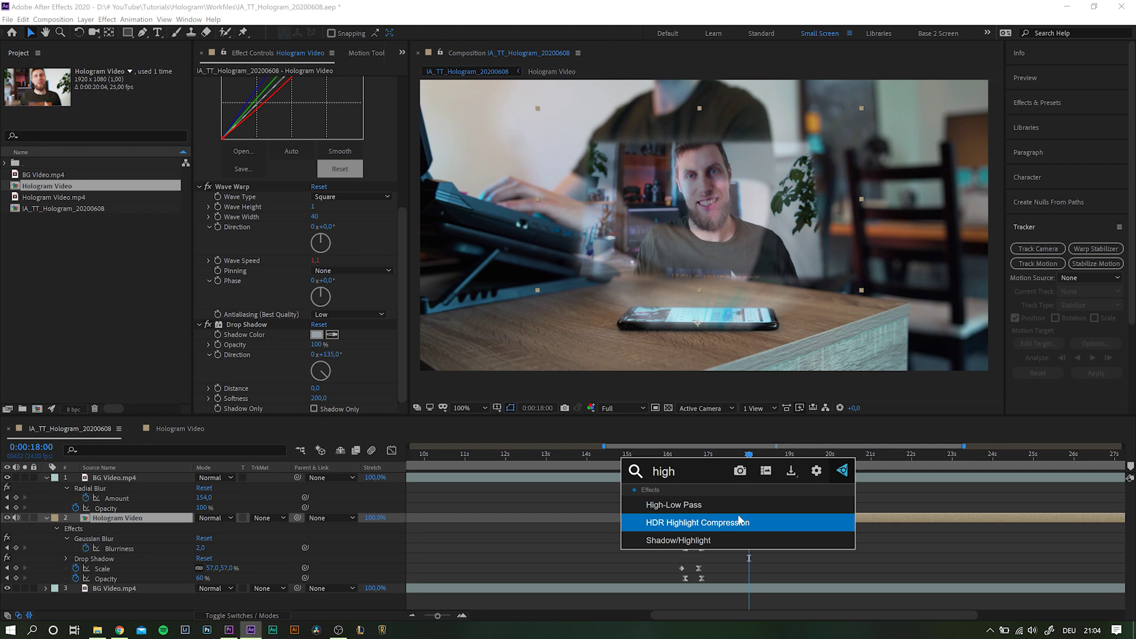
pyautogui.press('Up')
pyautogui.press('Return')
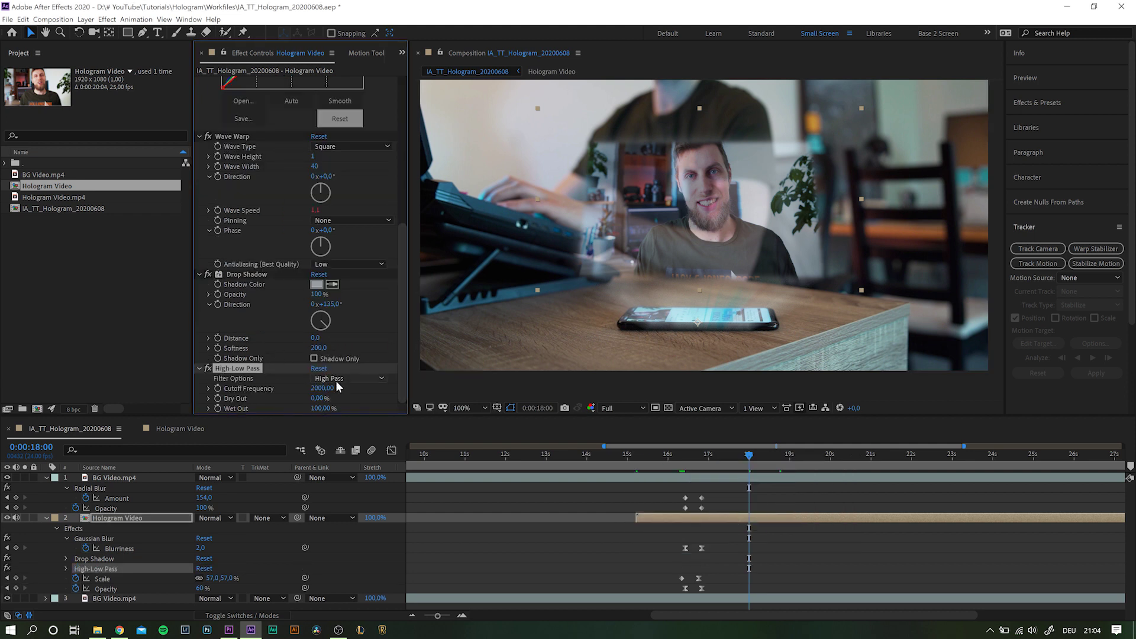
pyautogui.write('1200')
pyautogui.press('Tab')
pyautogui.write('20')
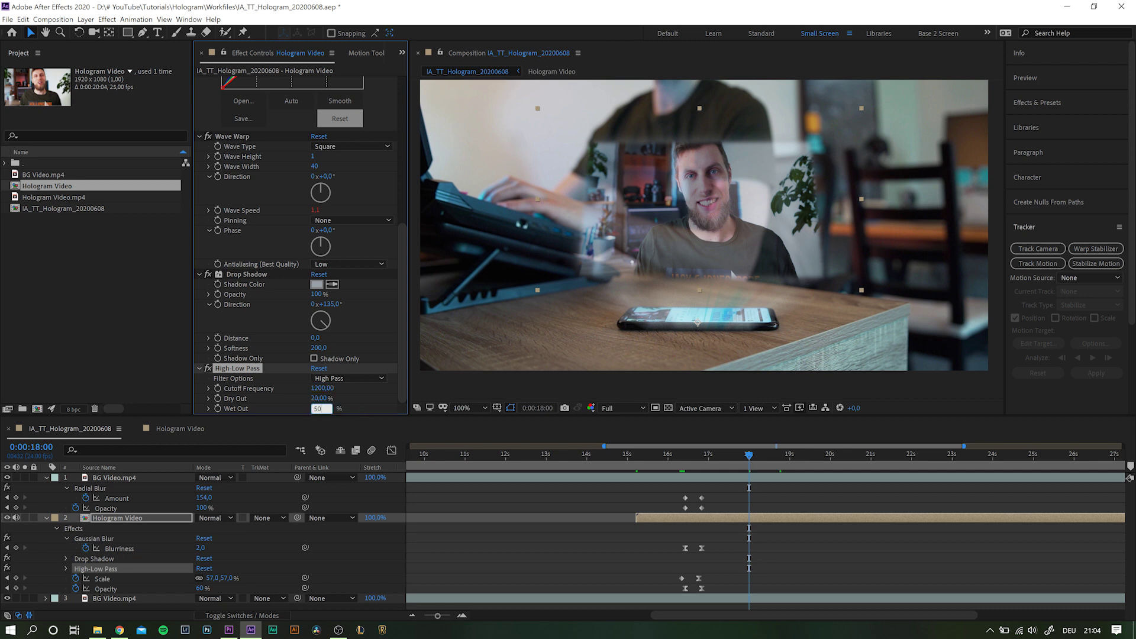